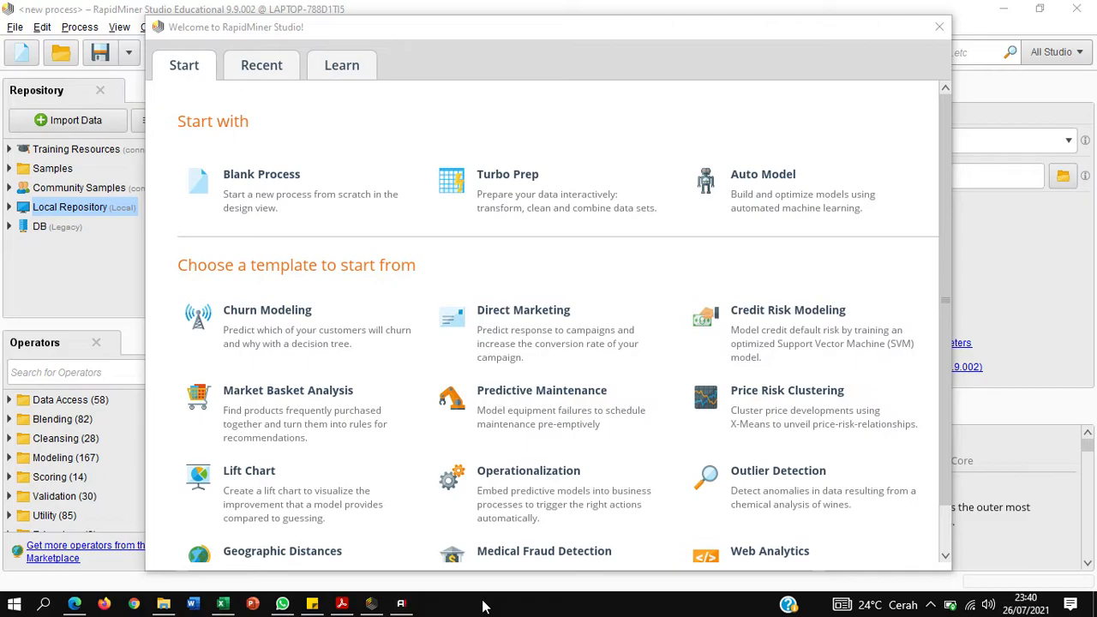
Review the accident data in Tabel 1 of 28-114-1-PB.pdf, along with the article's abstract and the Excel workbook.
left_click(341, 605)
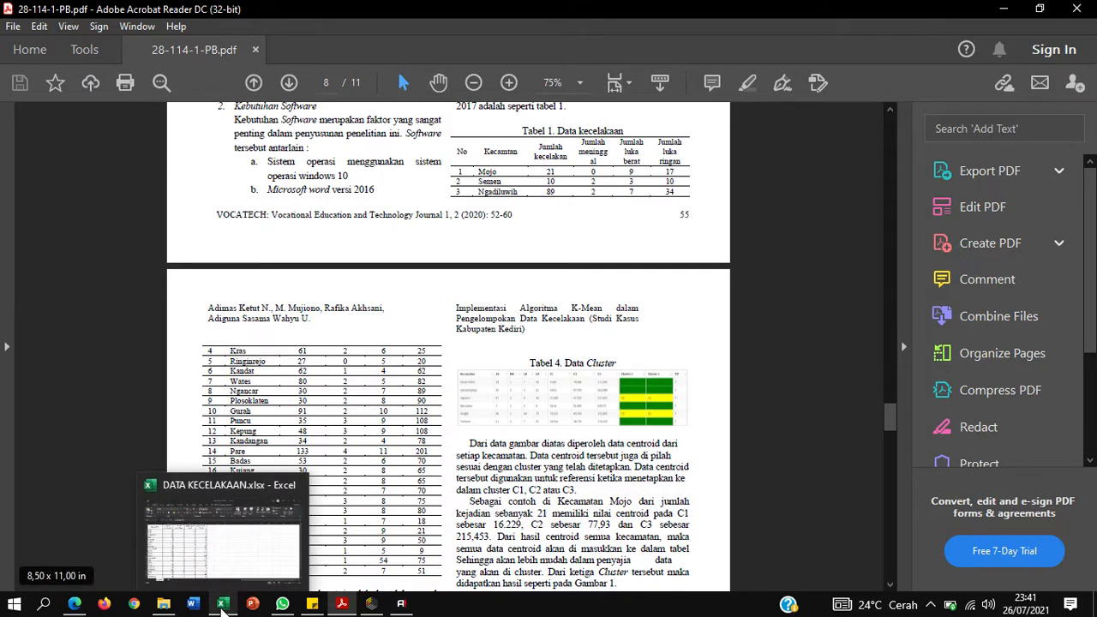
left_click(222, 604)
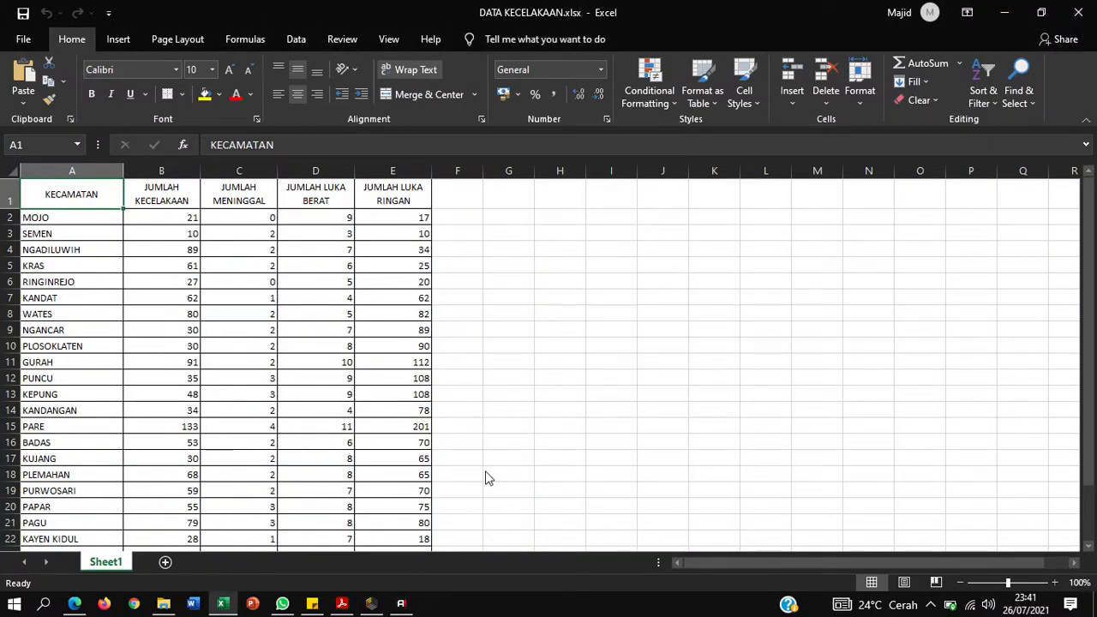
left_click(342, 604)
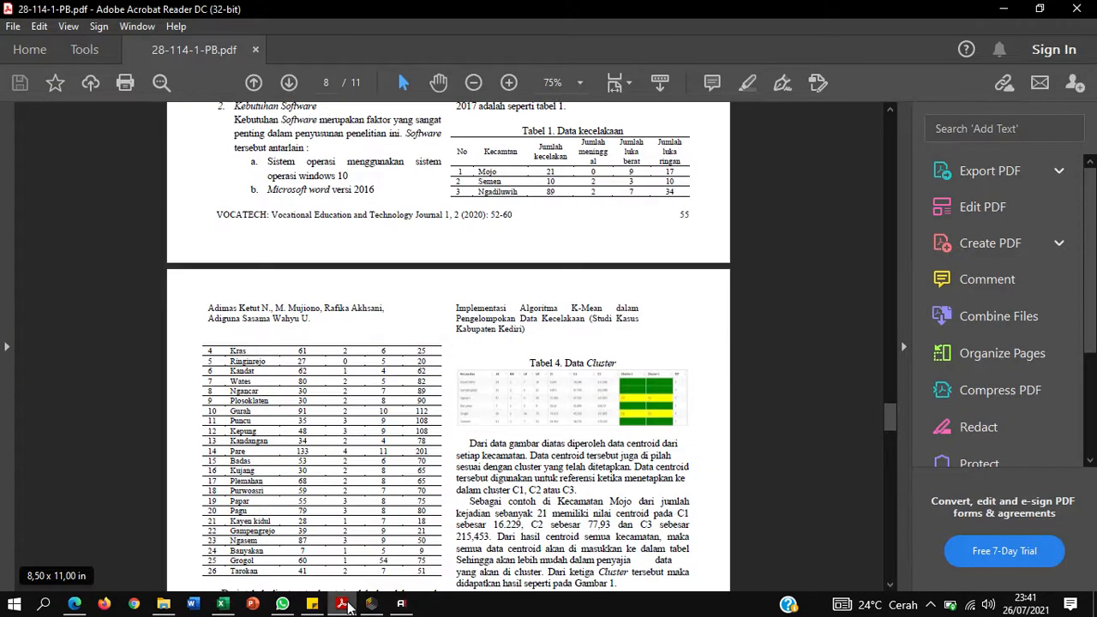
left_click_drag(887, 415, 888, 269)
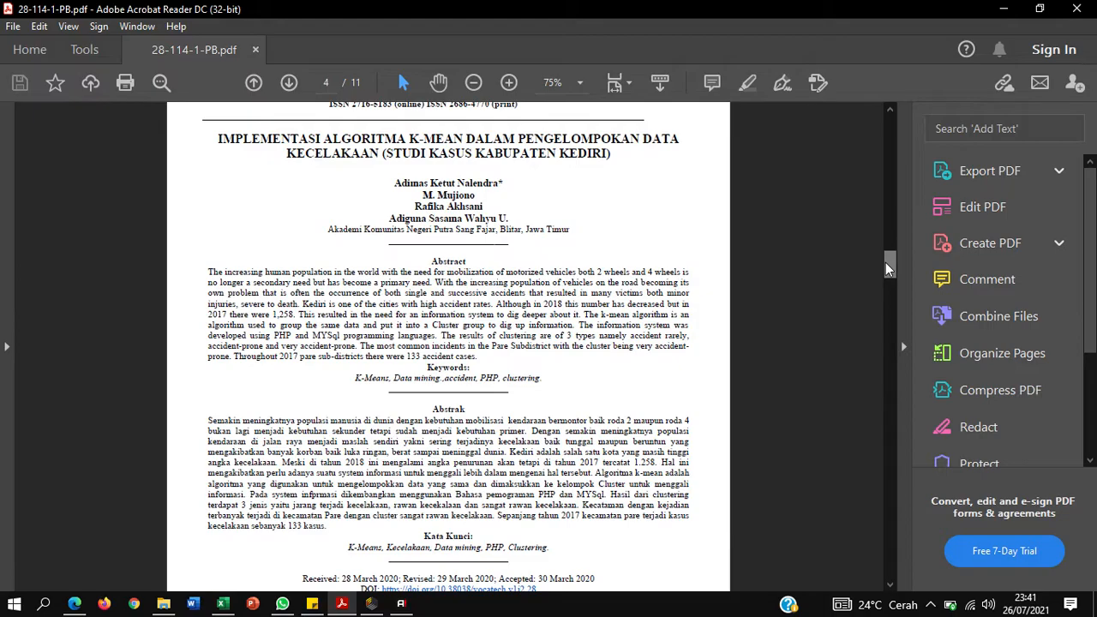
left_click_drag(887, 262, 876, 414)
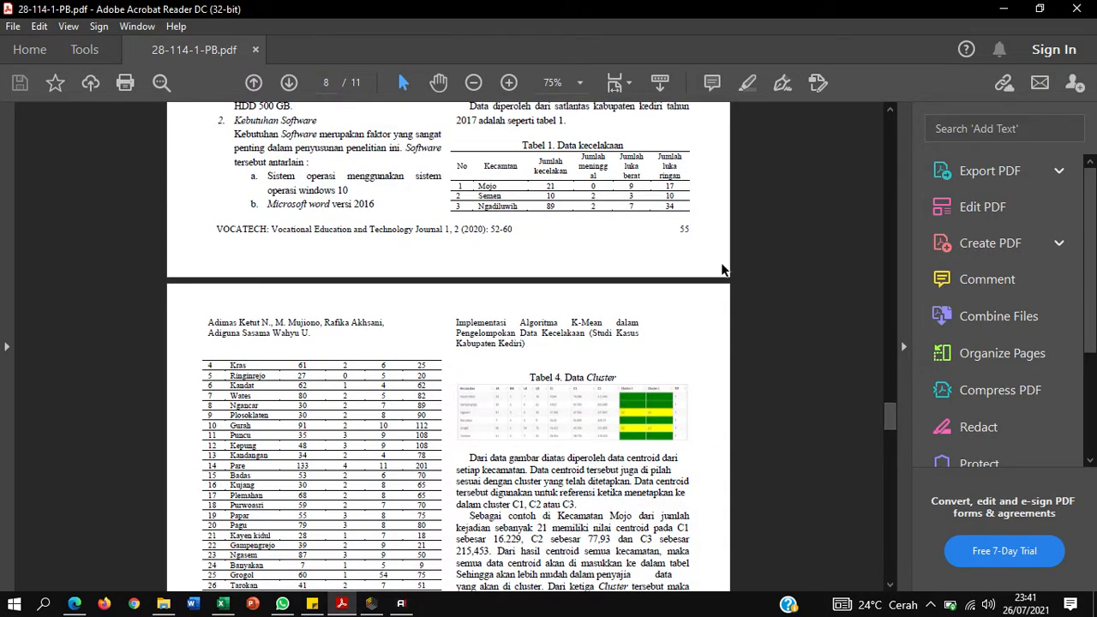
left_click_drag(460, 164, 670, 209)
left_click_drag(207, 367, 429, 576)
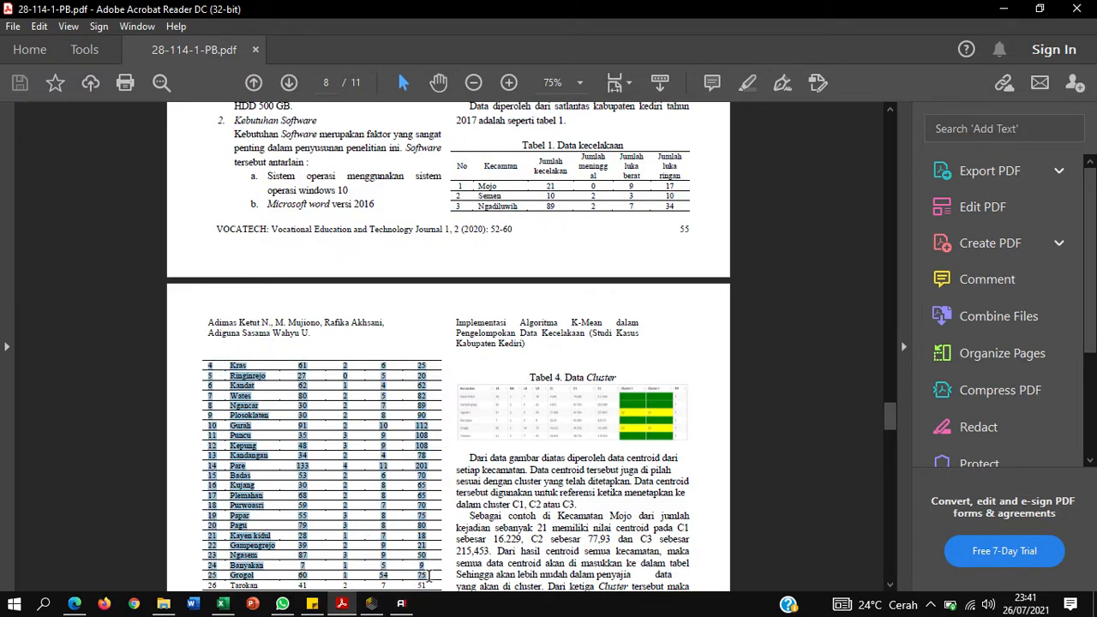
left_click(782, 278)
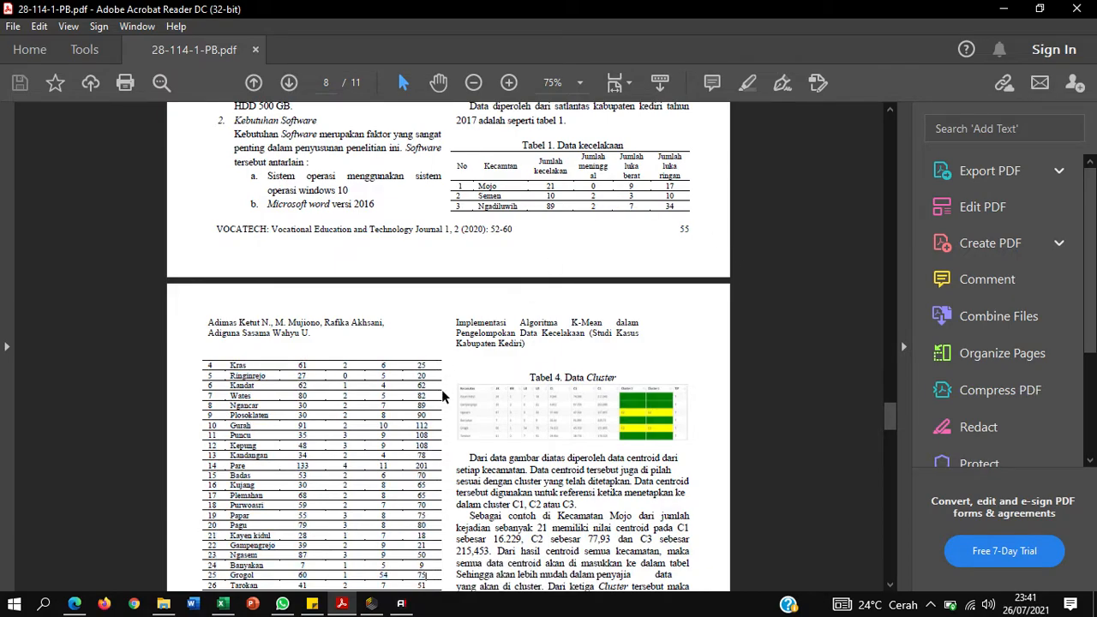
Switch to Excel and check the district accident table in DATA KECELAKAAN.xlsx from the KECAMATAN column to JUMLAH LUKA RINGAN.
left_click(374, 605)
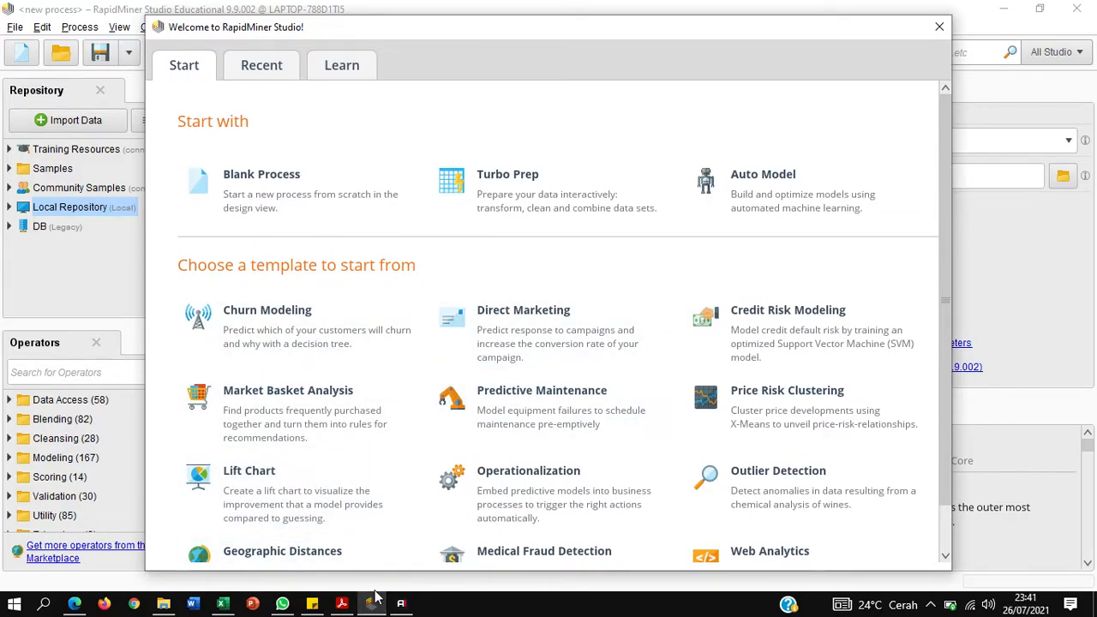
left_click(223, 603)
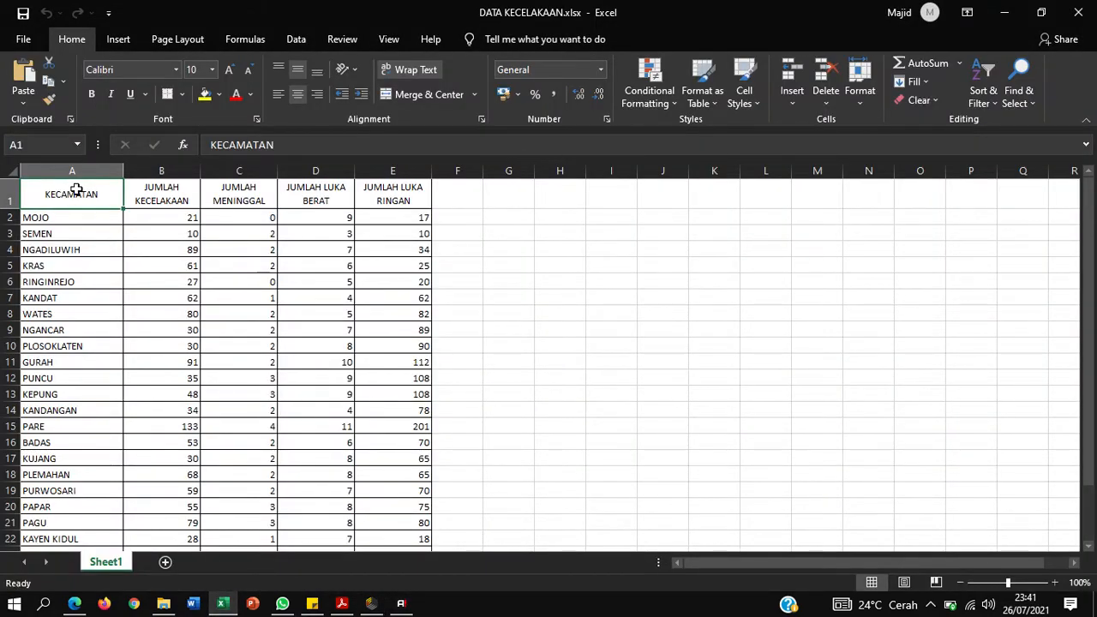
left_click_drag(76, 194, 411, 545)
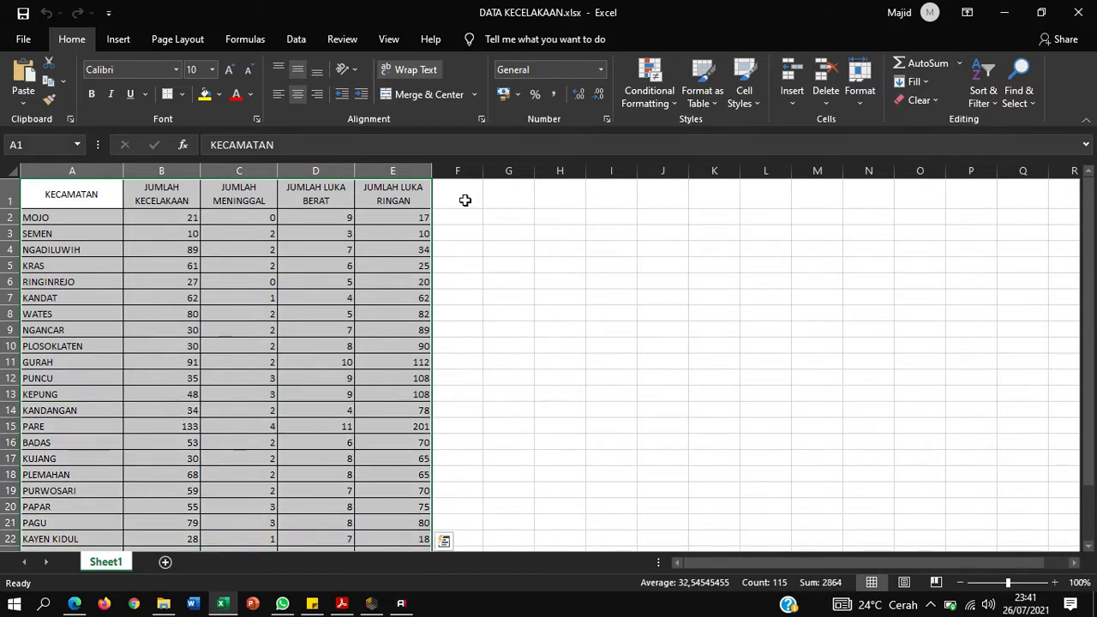
left_click(465, 200)
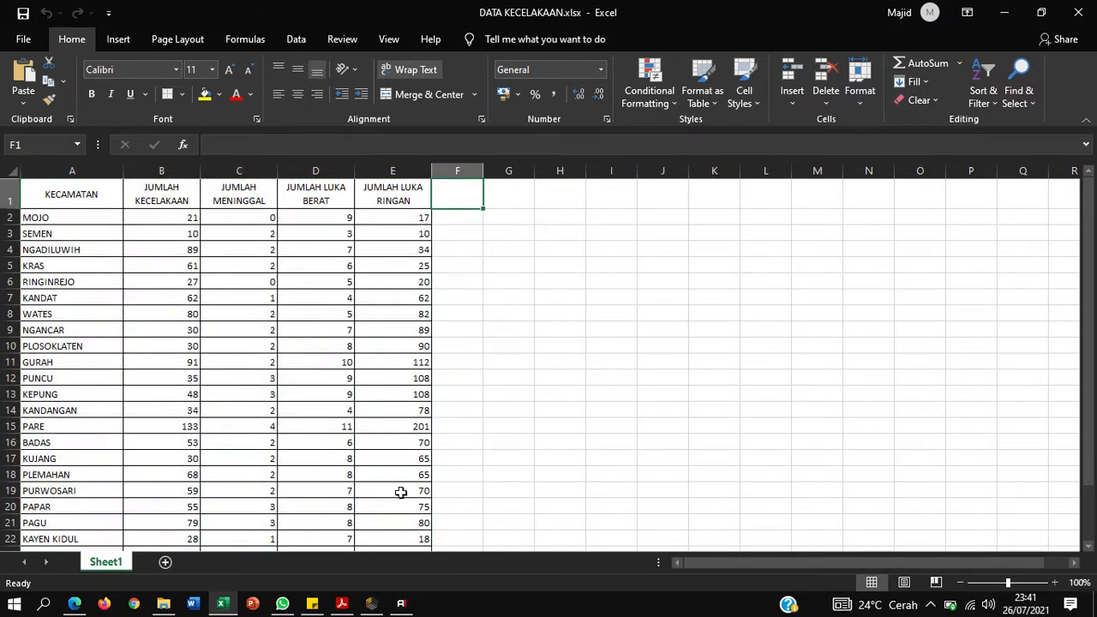
Switch to RapidMiner Studio, create a blank process and start a data import from the local computer.
left_click(373, 604)
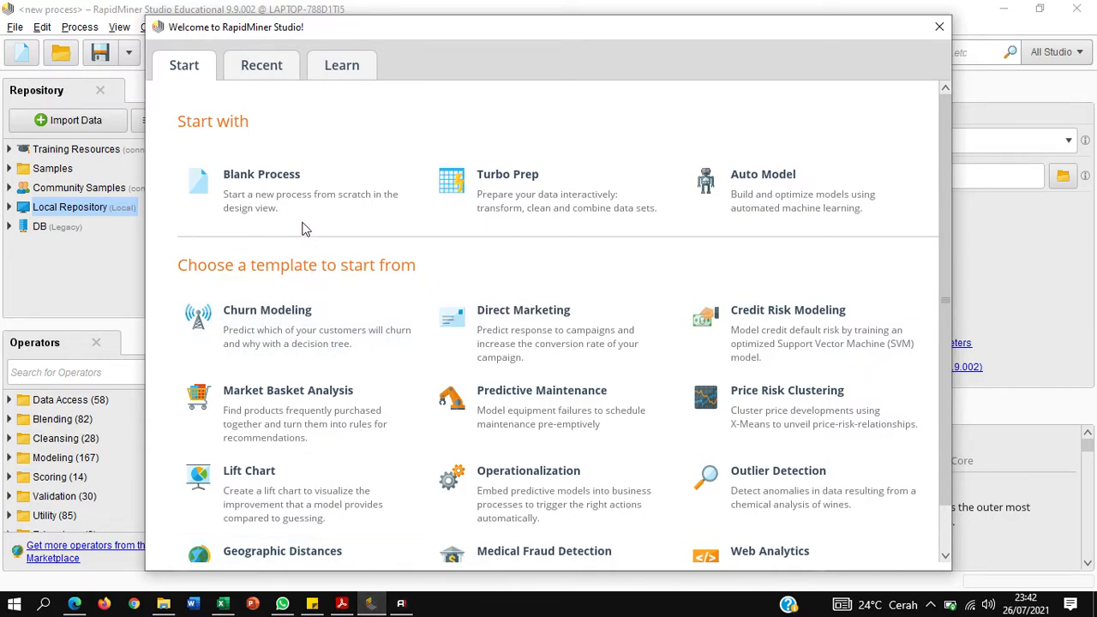
left_click(276, 198)
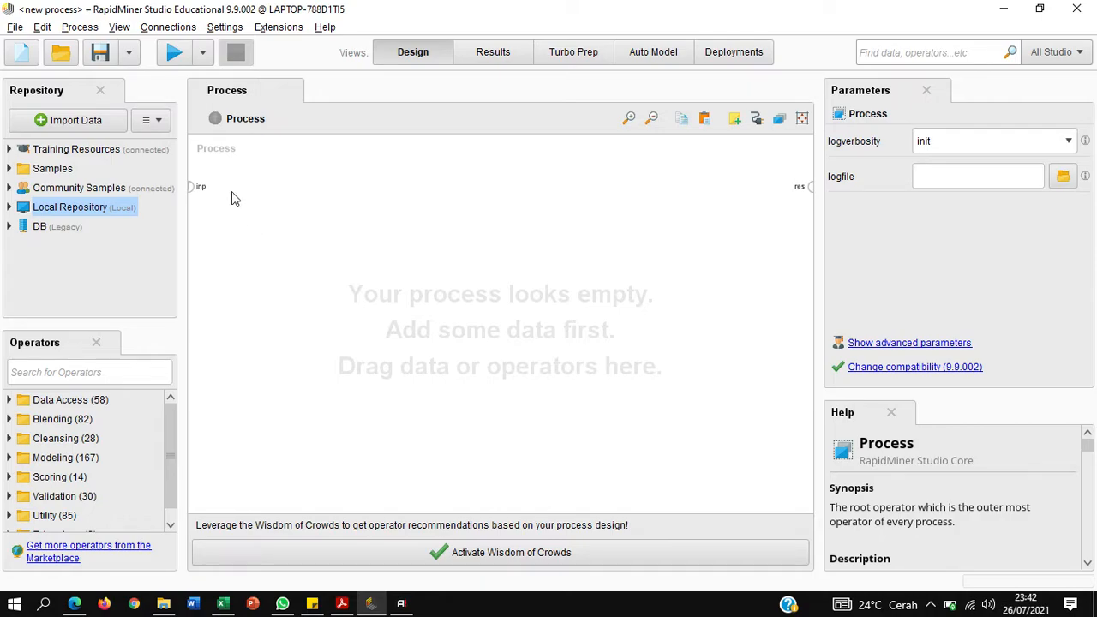
left_click(76, 120)
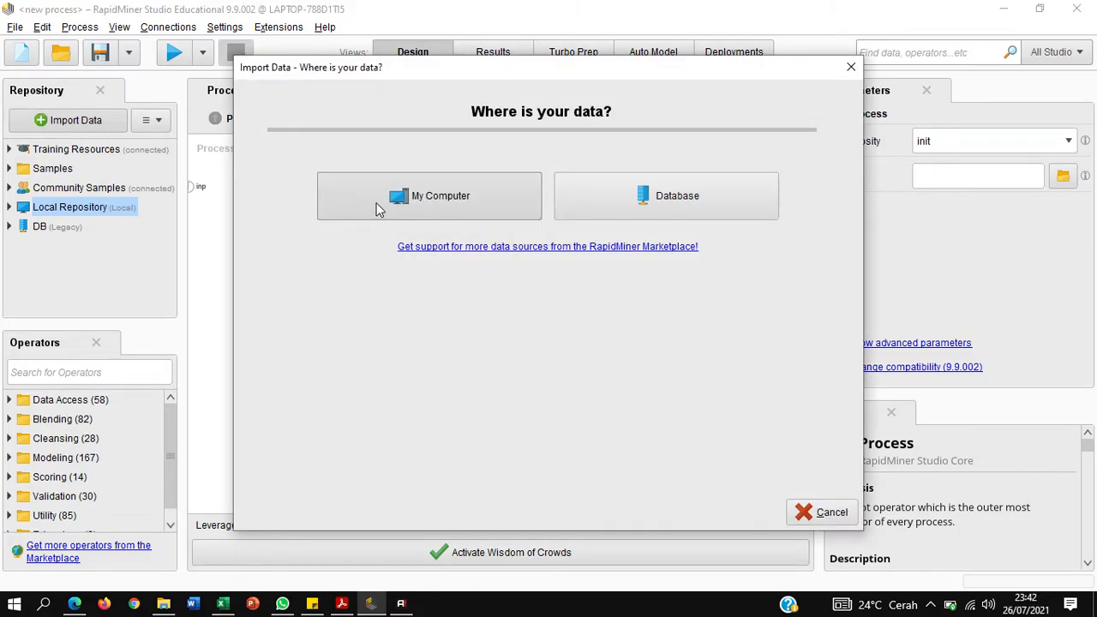
left_click(378, 210)
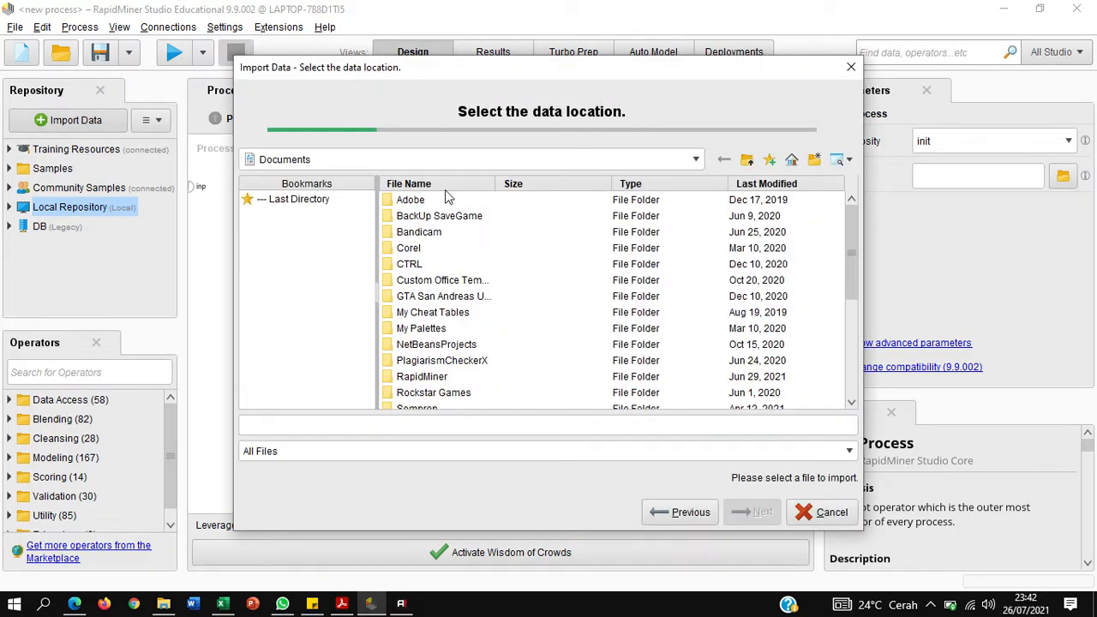
Choose DATA KECELAKAAN.xlsx in drive D's KULIAH > SEMESTER 6 > TUBES > DATA MINING folder as the file to import.
left_click(696, 161)
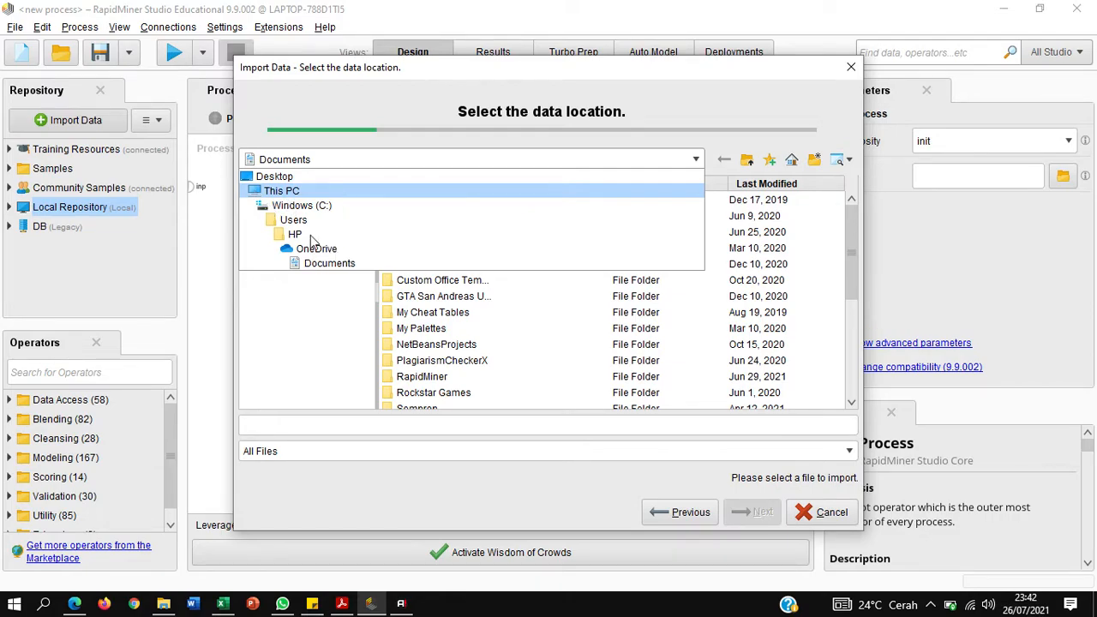
left_click(286, 191)
left_click(407, 233)
double_click(406, 217)
double_click(418, 199)
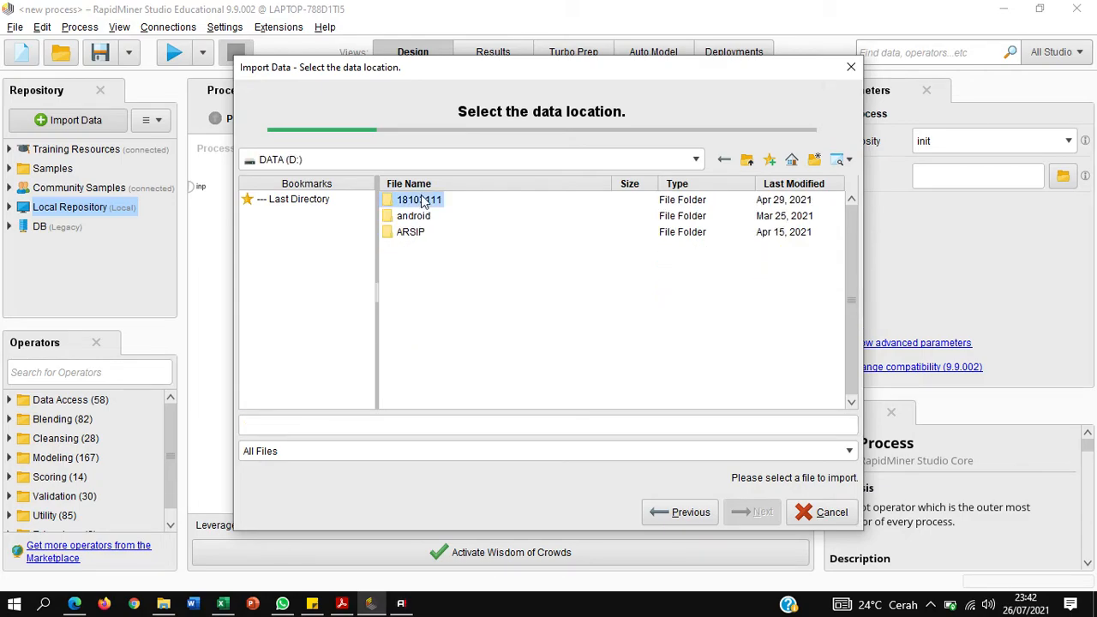
double_click(415, 248)
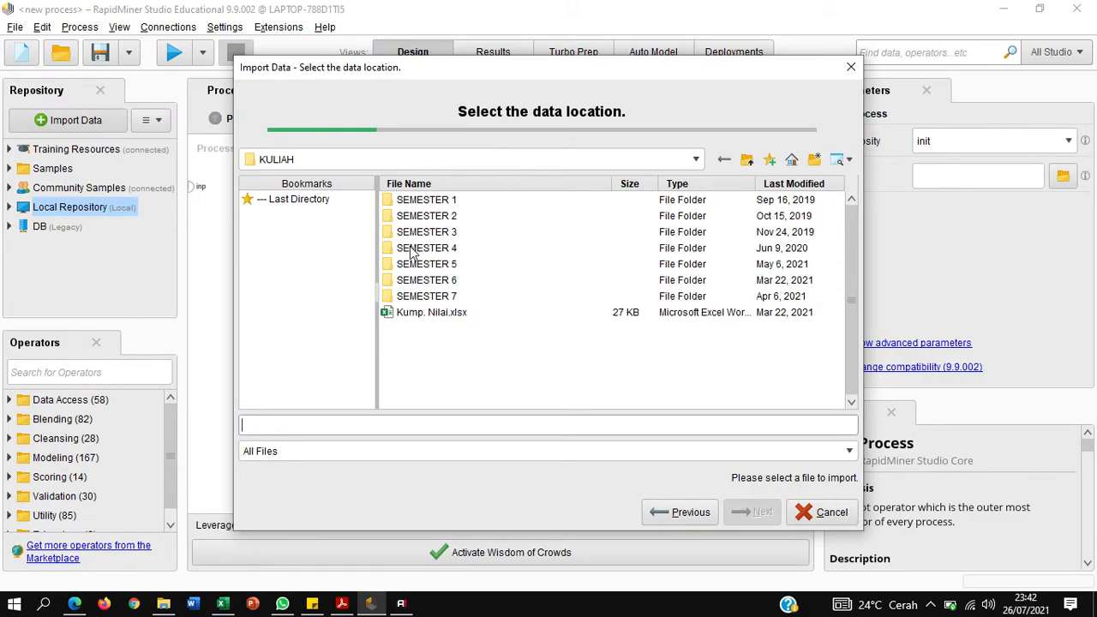
double_click(425, 281)
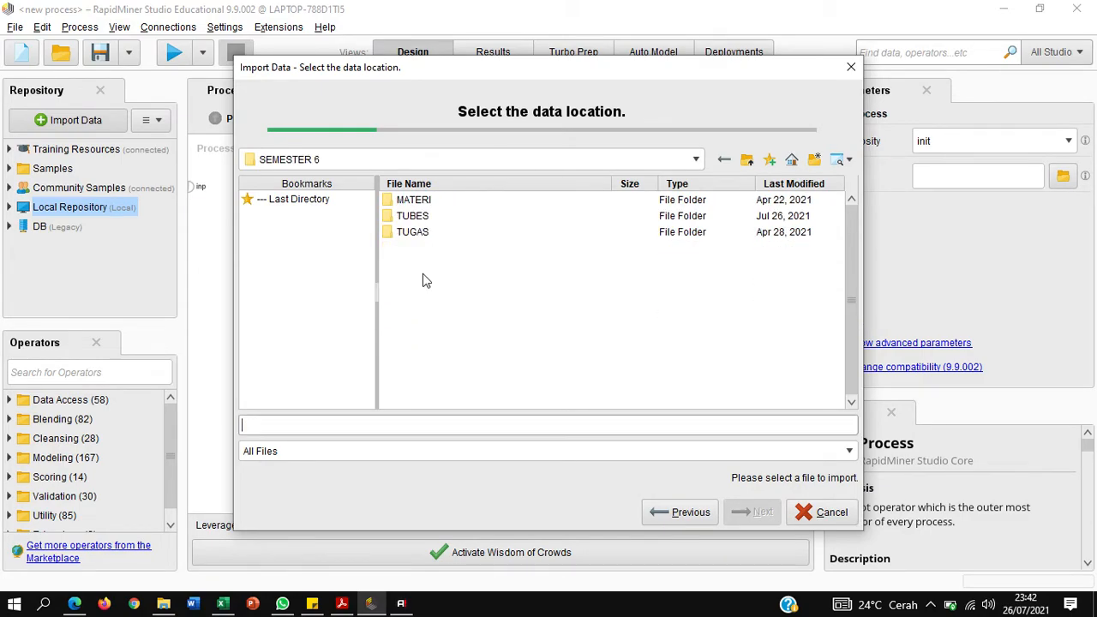
left_click(411, 216)
double_click(418, 217)
double_click(426, 200)
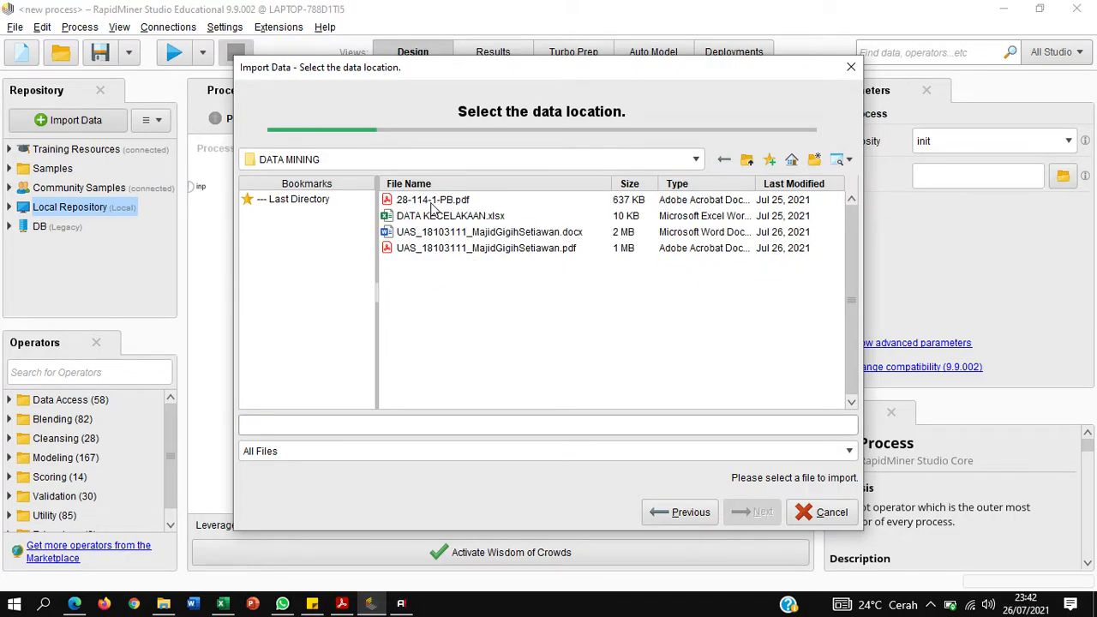
left_click(428, 218)
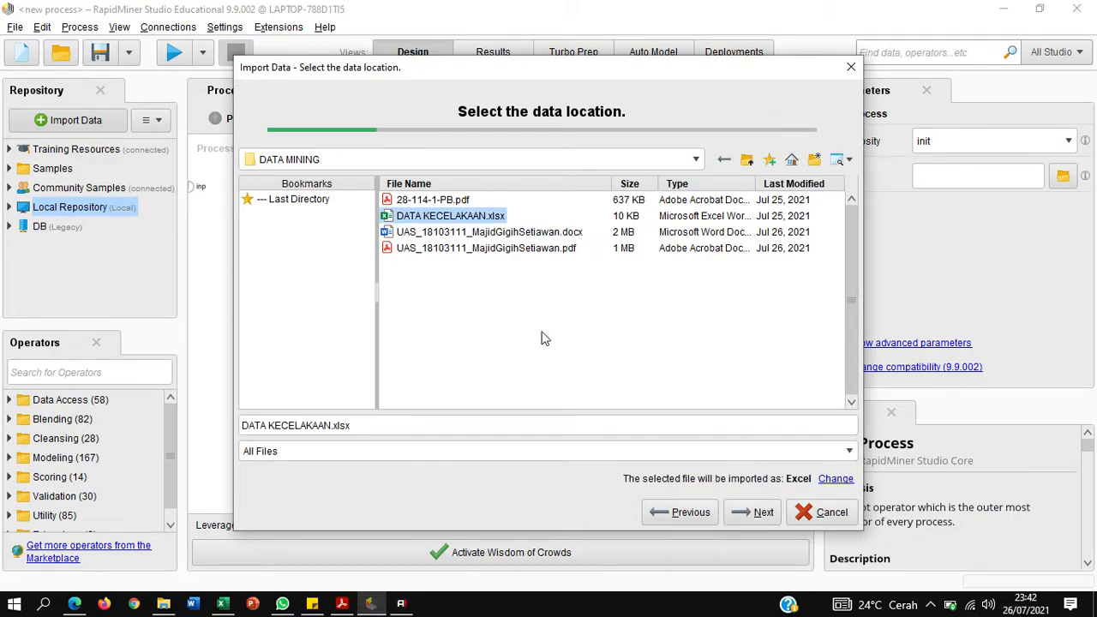
left_click(753, 512)
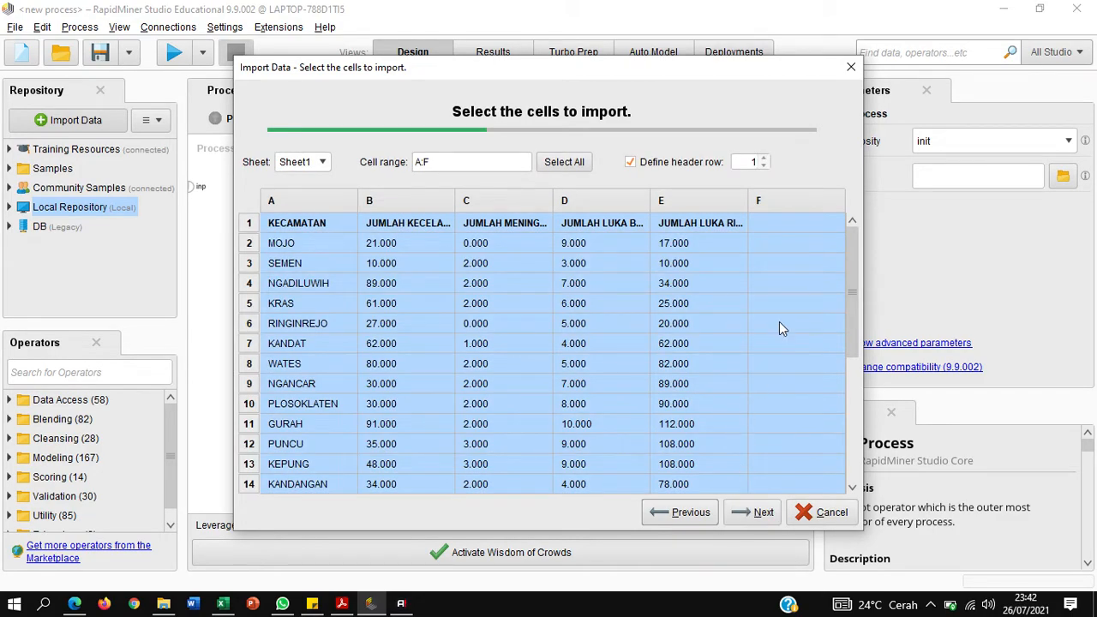
Restrict the import from Sheet1 to the cell range A1:E27, leaving out the empty column F.
left_click_drag(848, 261, 822, 431)
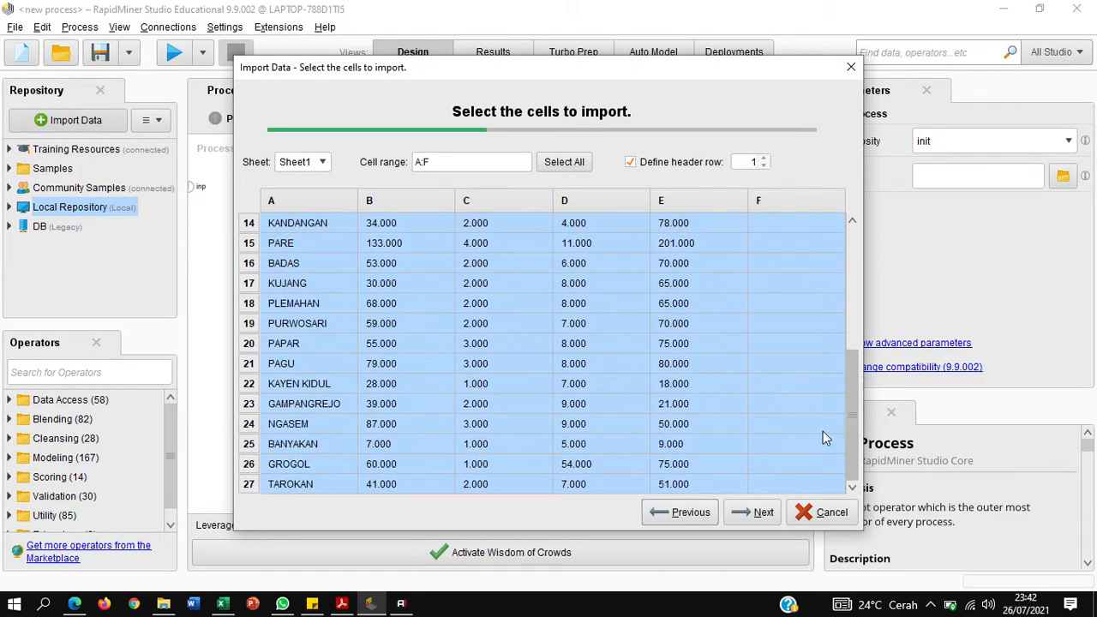
left_click_drag(729, 487, 267, 146)
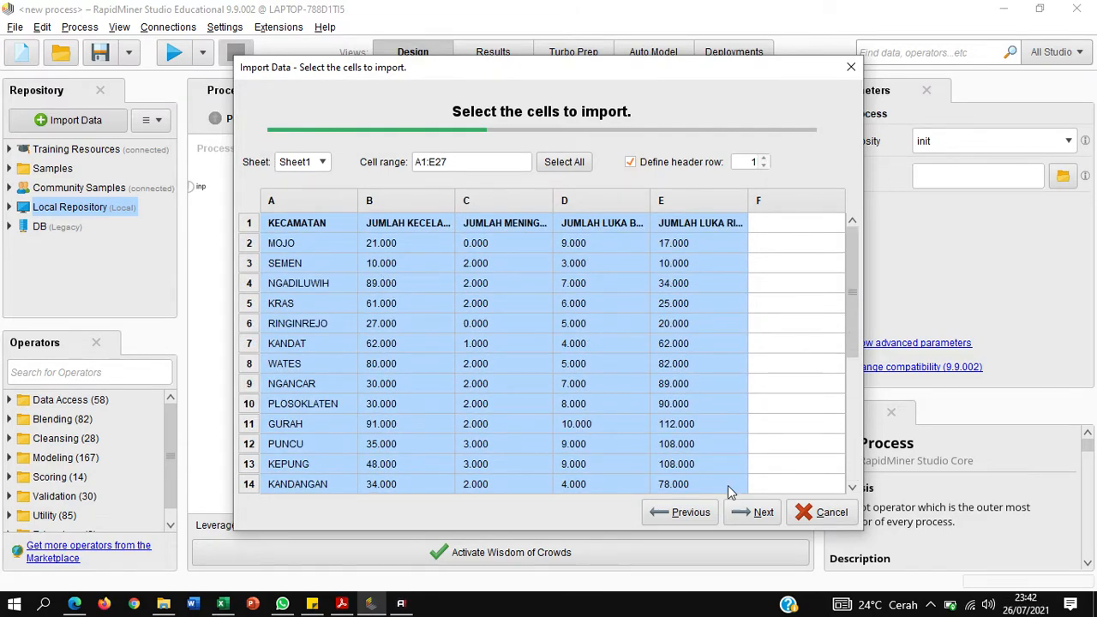
left_click(763, 511)
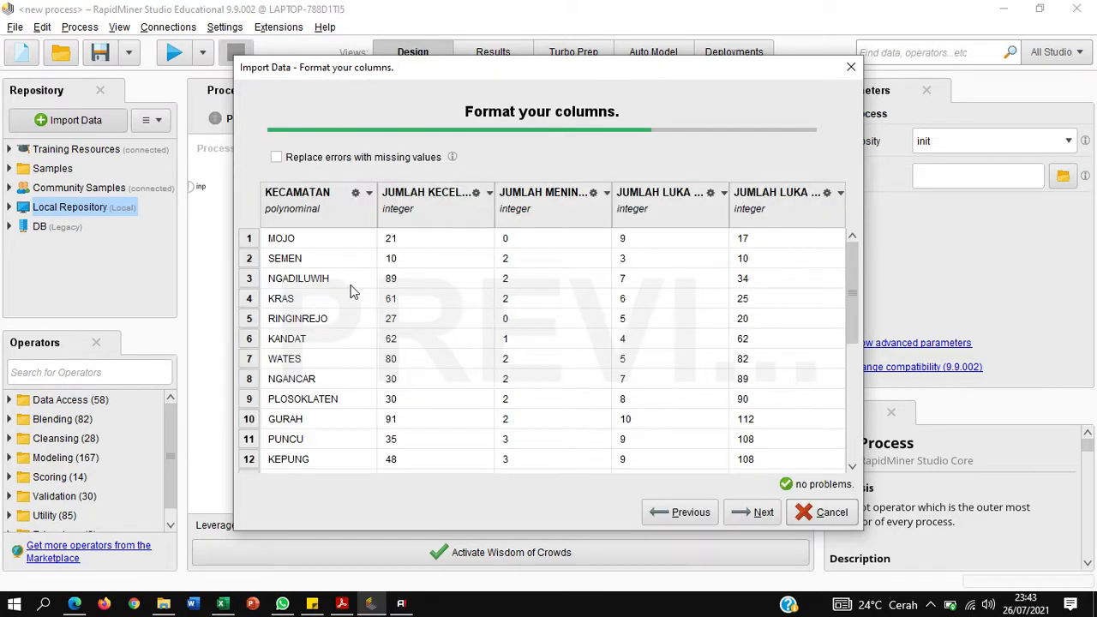
Change the role of the KECAMATAN column to id.
left_click(369, 195)
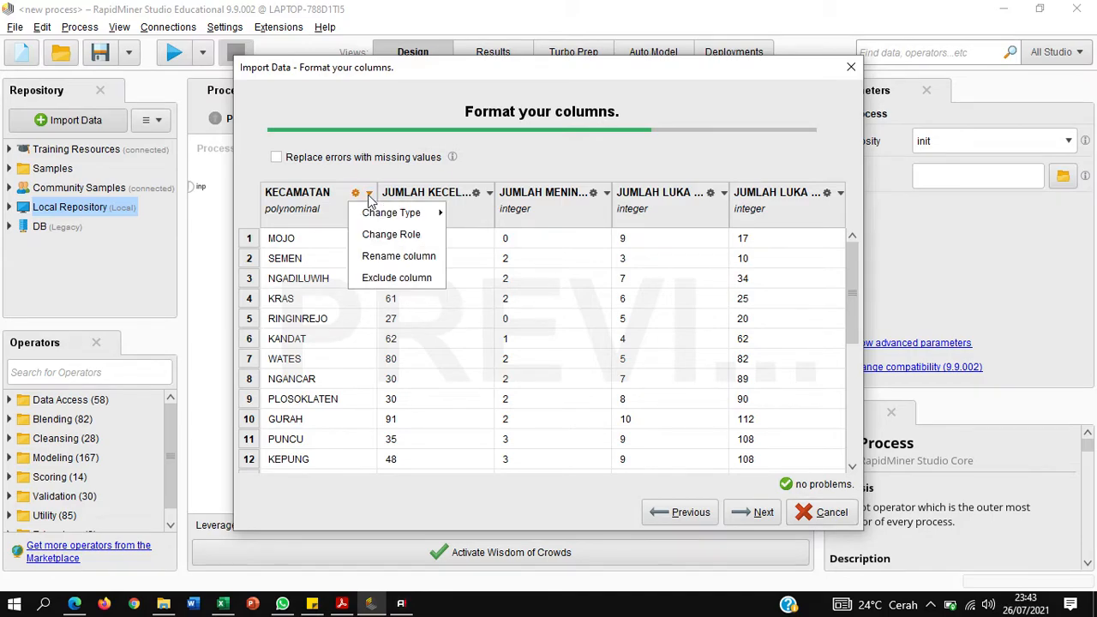
left_click(391, 233)
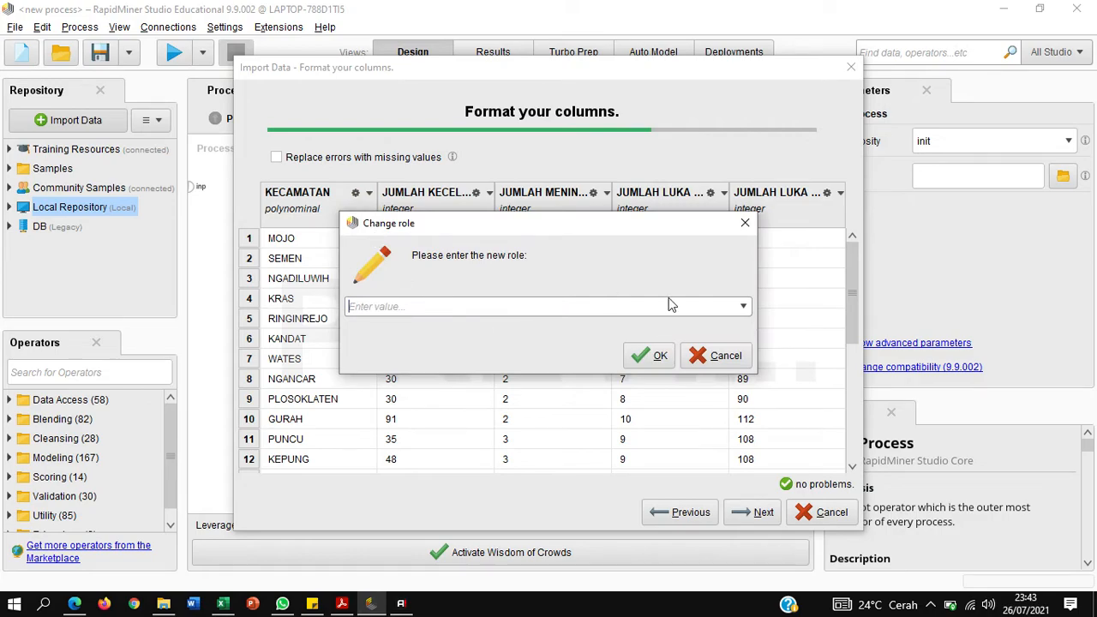
left_click(742, 306)
left_click(442, 340)
left_click(644, 360)
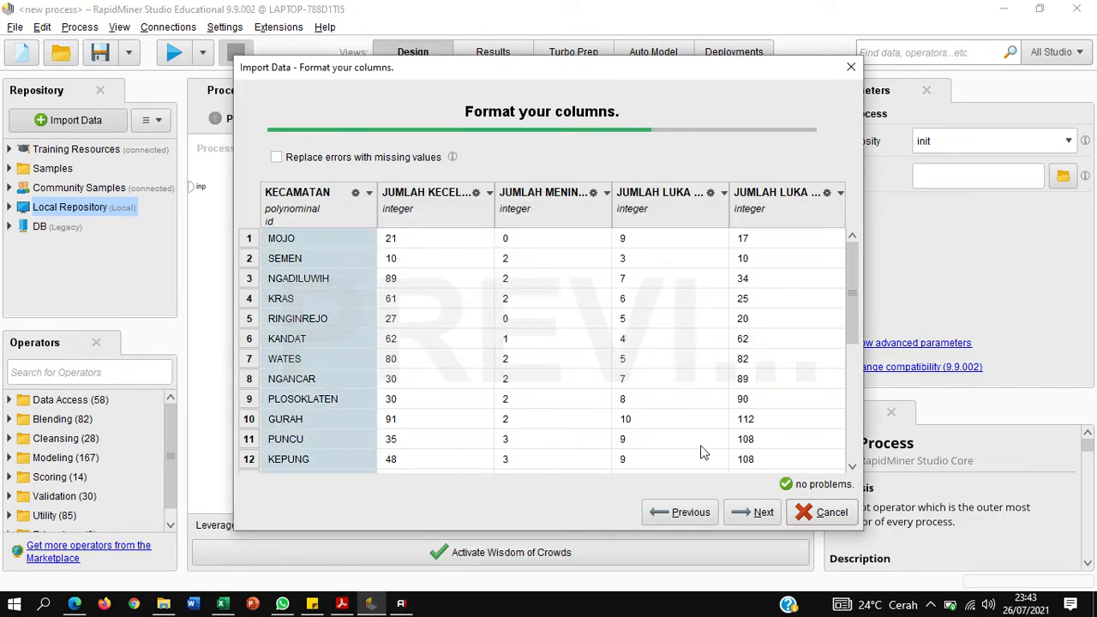
Store the imported table as DATA KECELAKAAN in the data folder of the Local Repository and look over its rows.
left_click(751, 512)
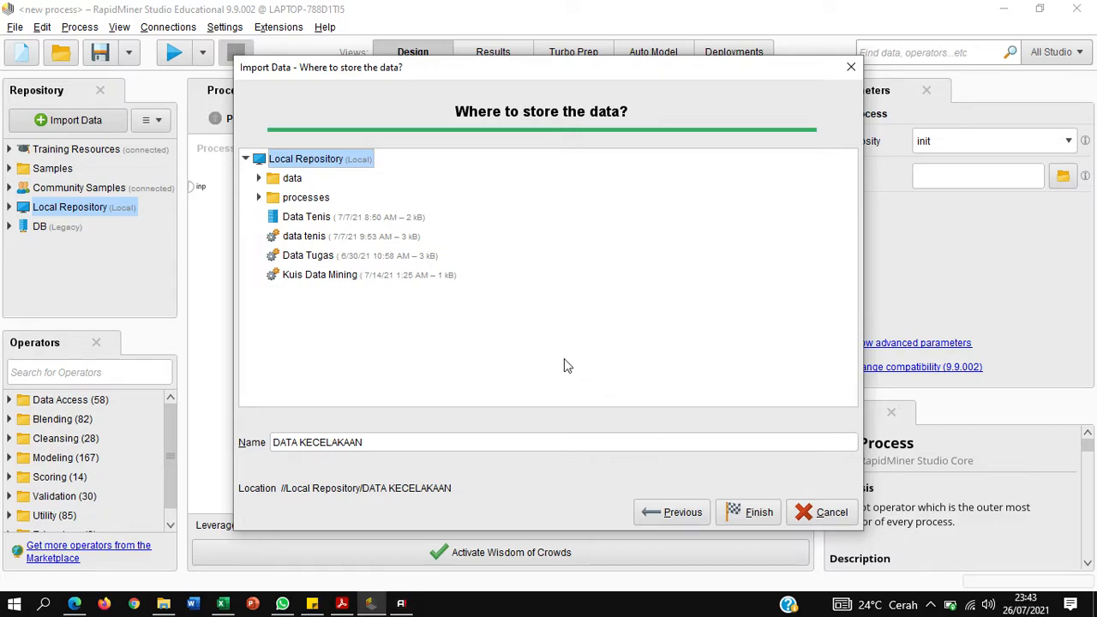
left_click(292, 179)
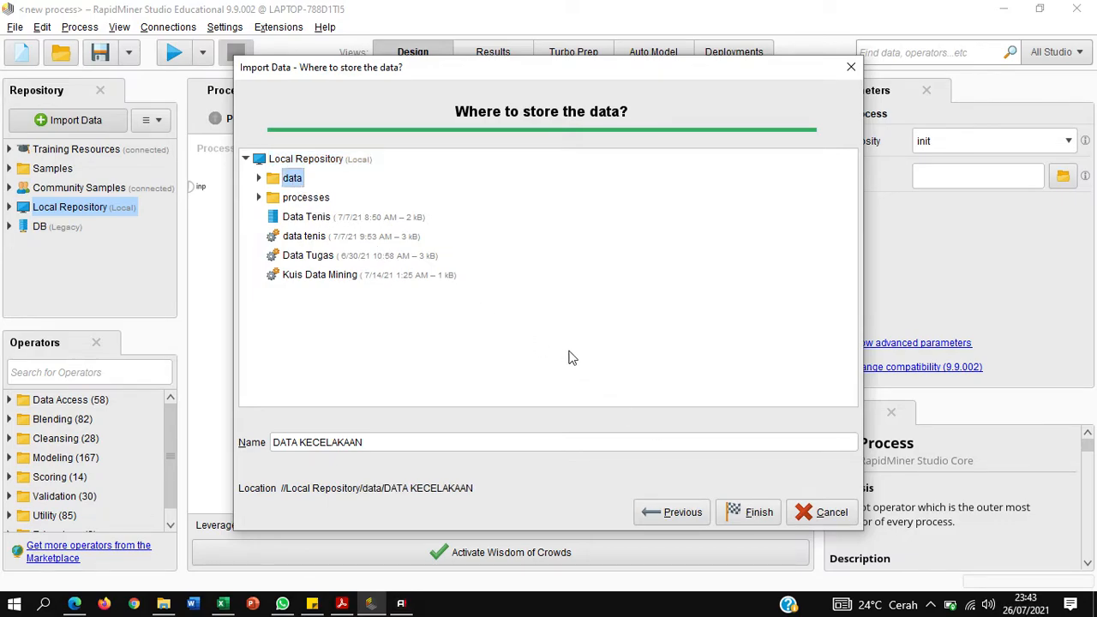
left_click(751, 514)
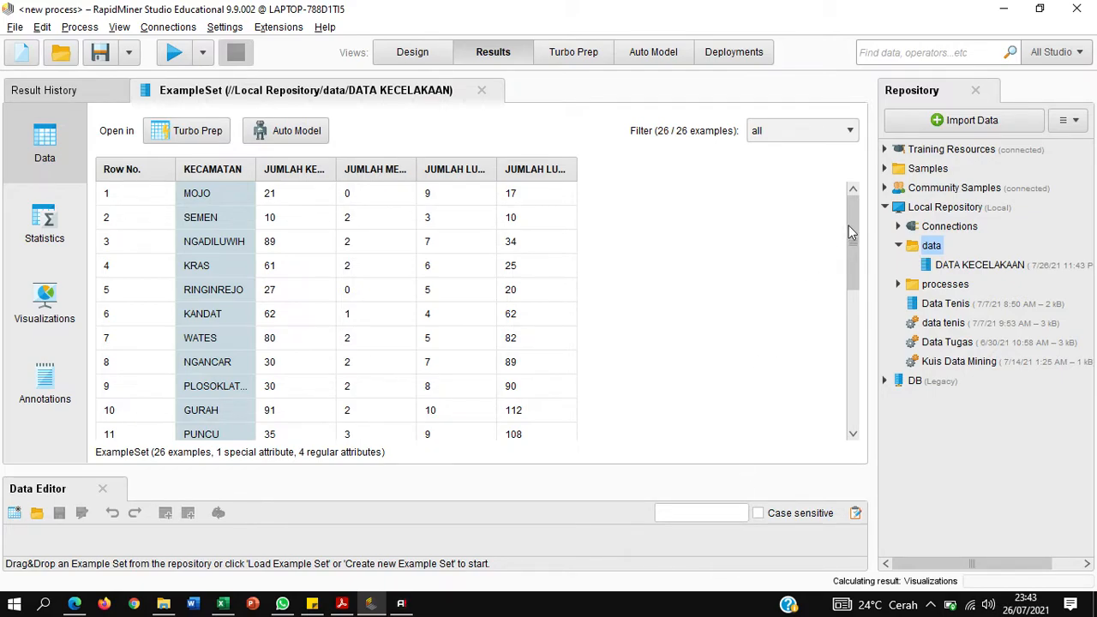
mouse_move(848, 225)
left_mouse_down()
mouse_move(848, 386)
mouse_move(859, 207)
left_mouse_up()
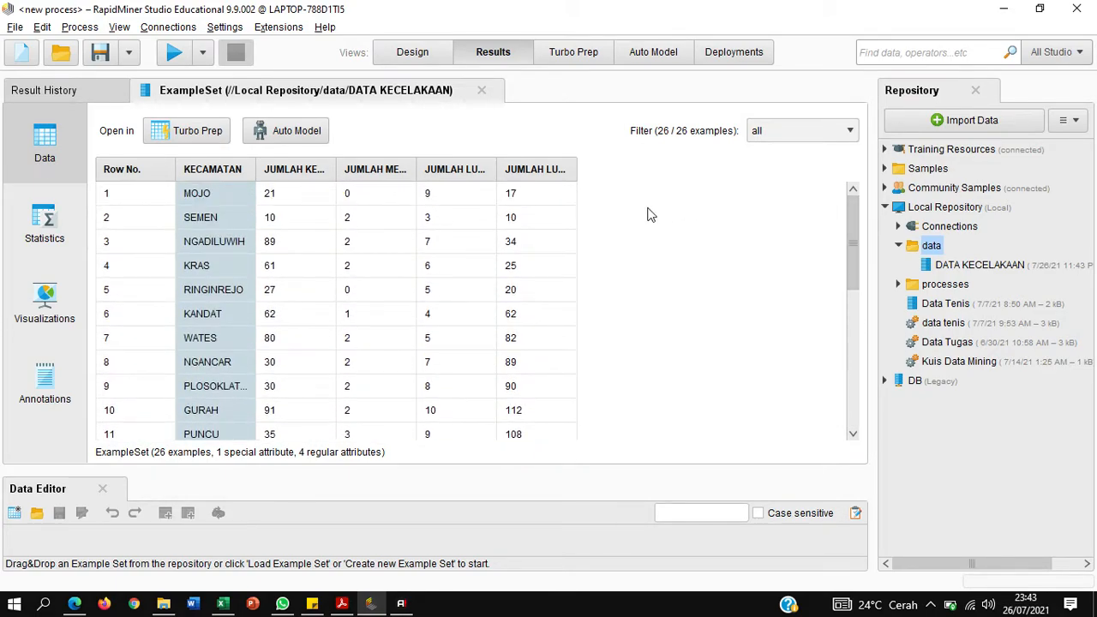
Return to the process design and place the DATA KECELAKAAN dataset at the start of the empty process.
left_click(414, 53)
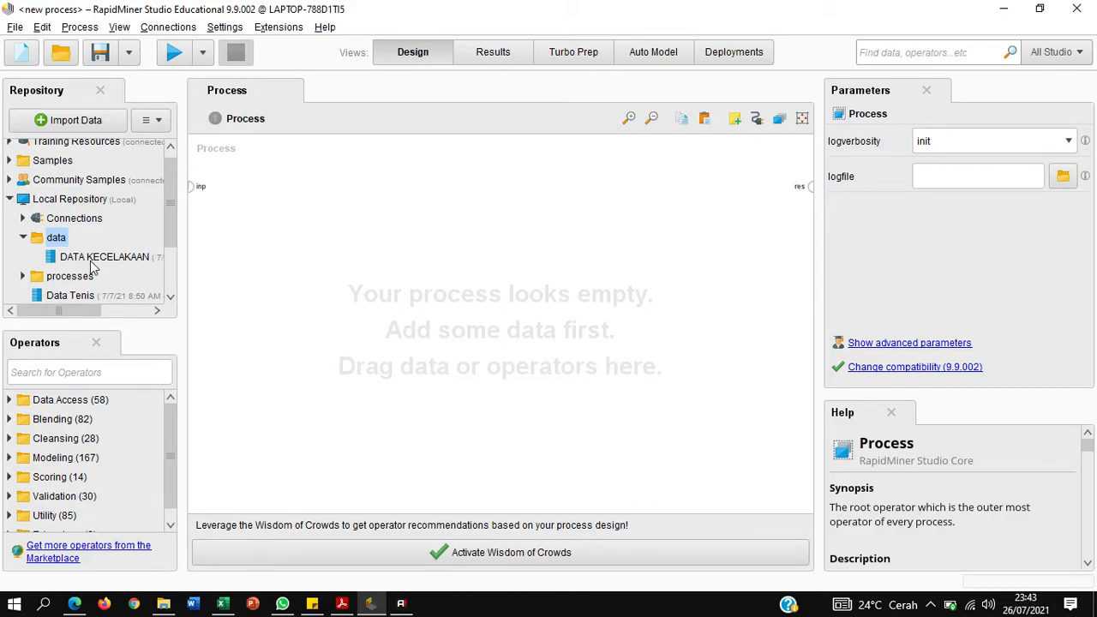
left_click_drag(93, 265, 260, 197)
left_click(281, 309)
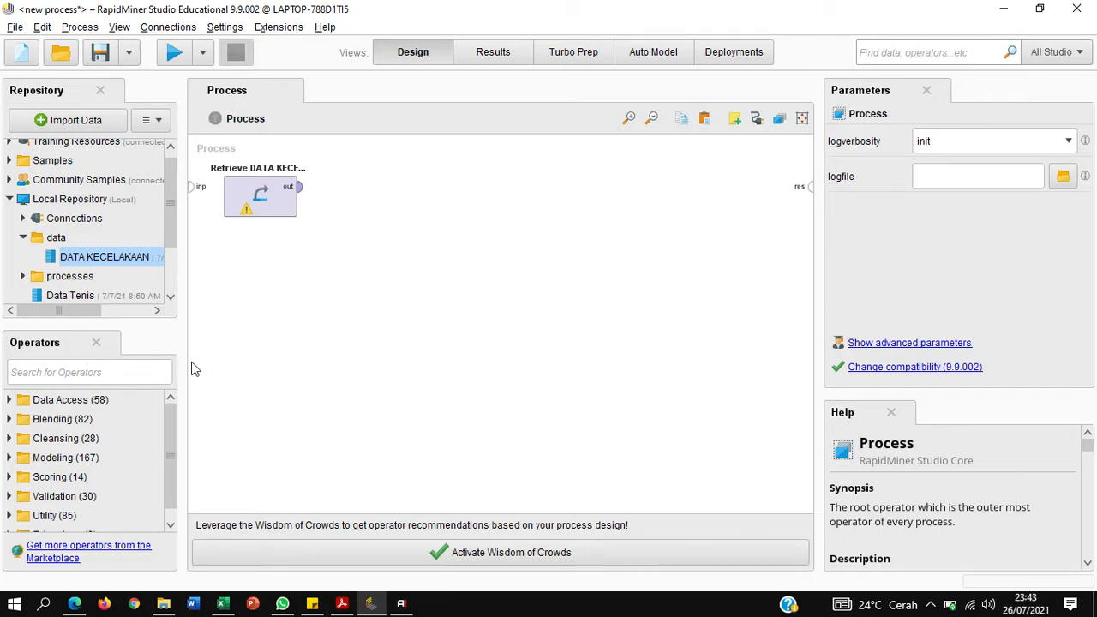
Find the Multiply operator and place it beside the Retrieve DATA KECELAKAAN operator in the process.
left_click(140, 371)
type("multip")
left_click_drag(52, 419, 357, 192)
left_click(327, 277)
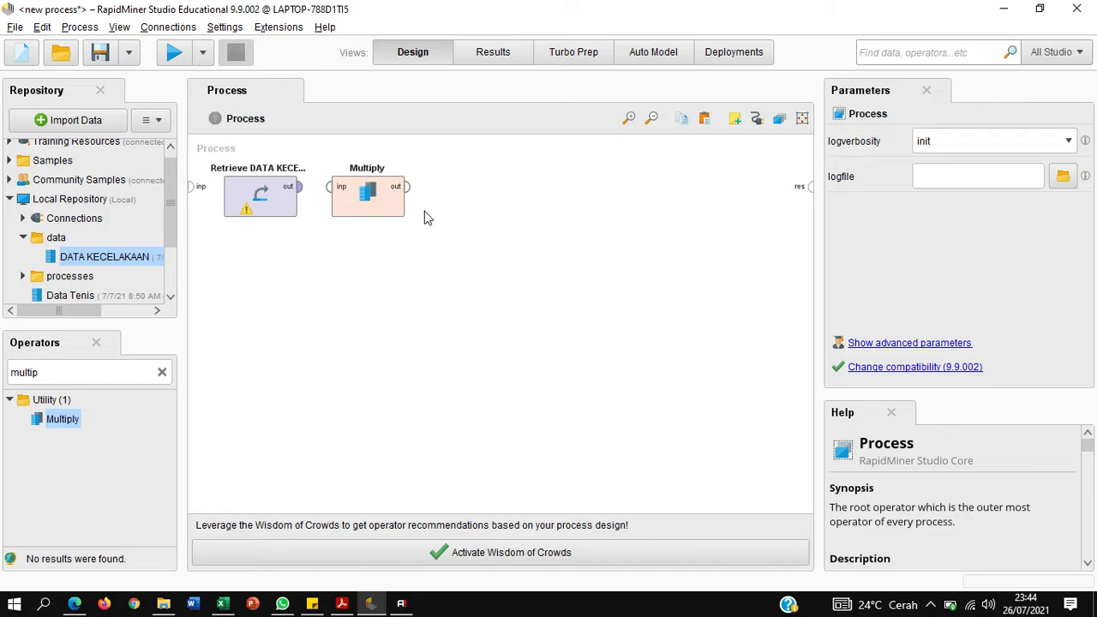
Find the k-Means operator and place three copies of it in a column beside the Multiply operator.
left_click(162, 372)
type("k-means")
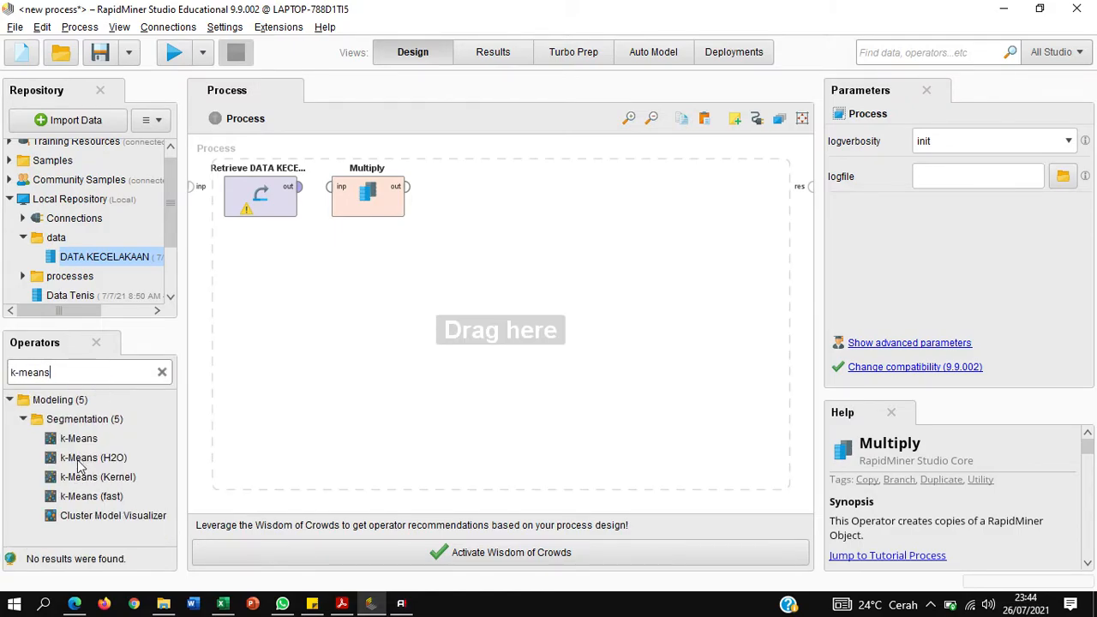
left_click_drag(79, 438, 86, 438)
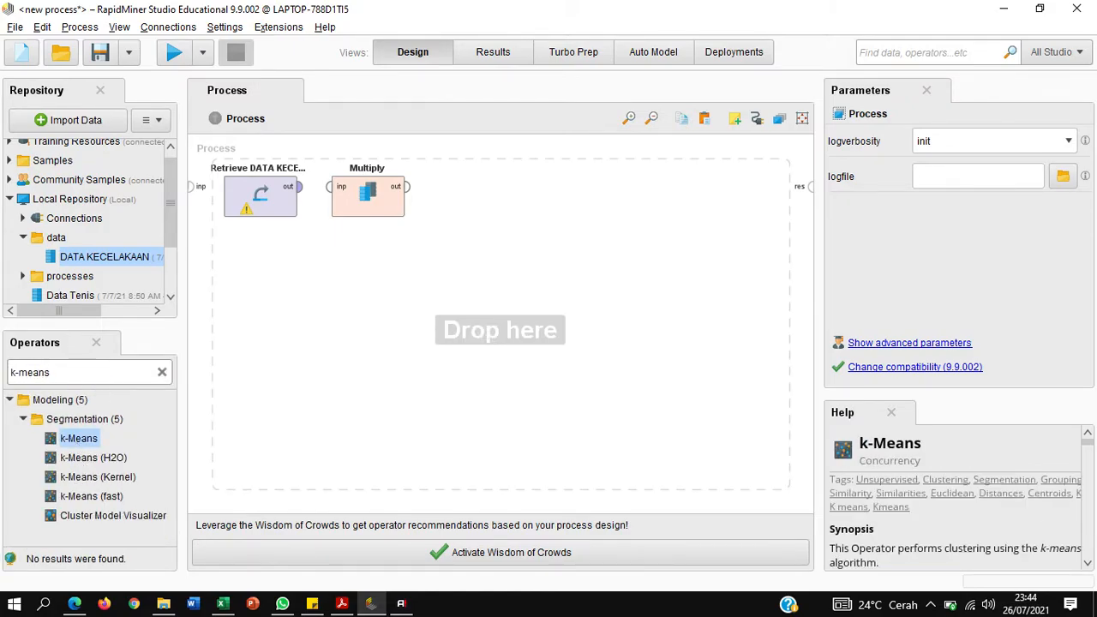
left_click_drag(453, 193, 453, 193)
left_click(414, 267)
left_click_drag(92, 446, 469, 274)
left_click_drag(100, 447, 468, 357)
Set k to 2 for Clustering, 3 for Clustering (2) and 4 for Clustering (3), and check the three values.
left_click(481, 208)
left_click(964, 249)
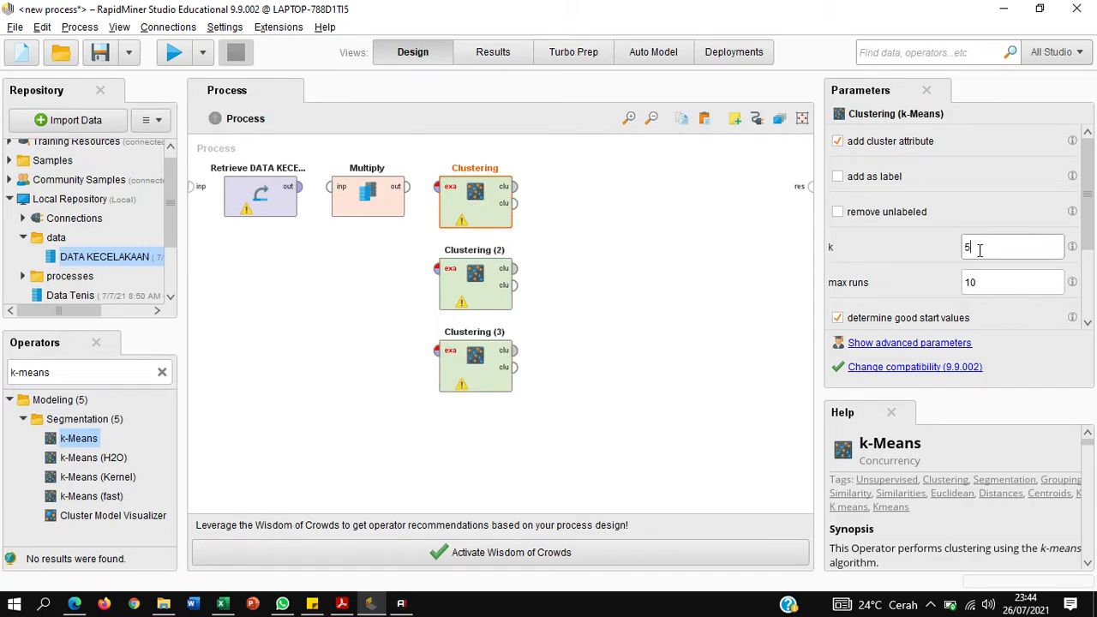
type("2")
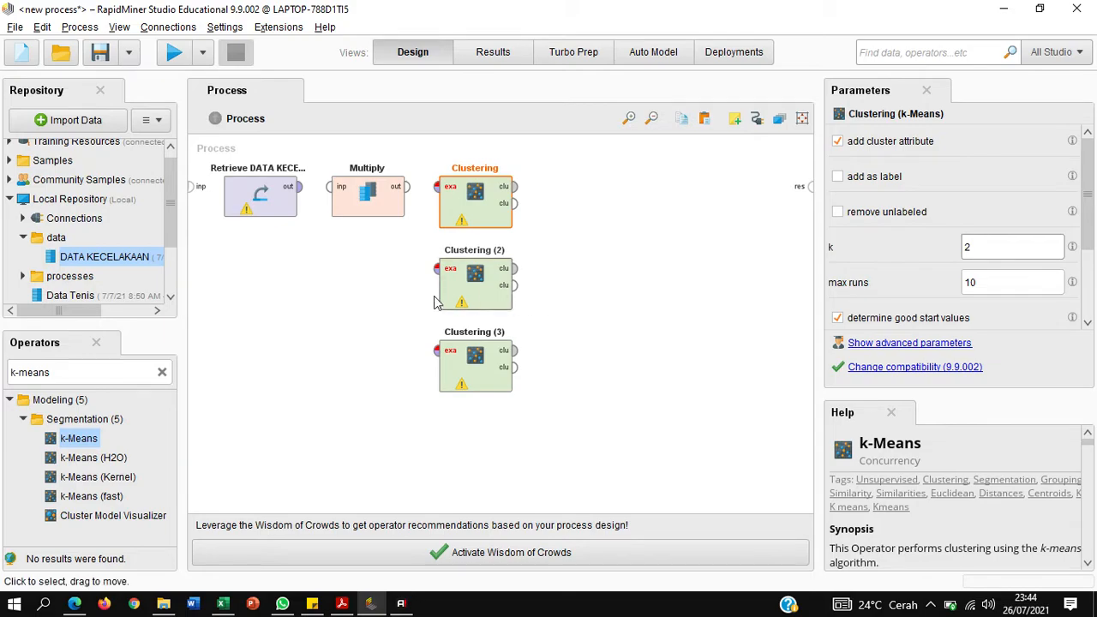
left_click(454, 296)
double_click(970, 250)
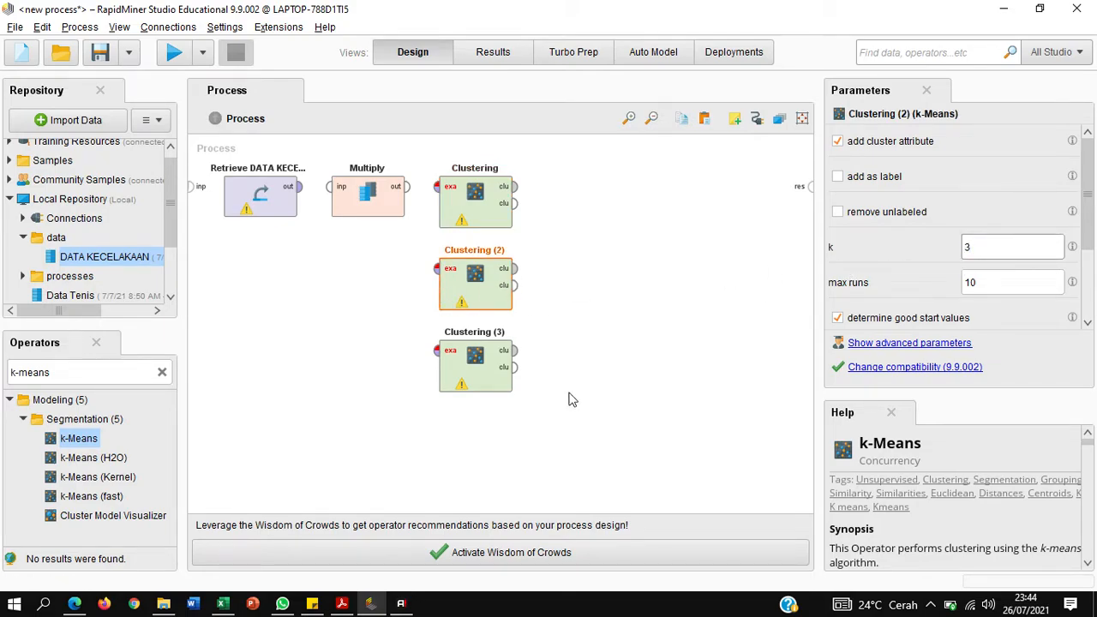
left_click(487, 384)
double_click(999, 248)
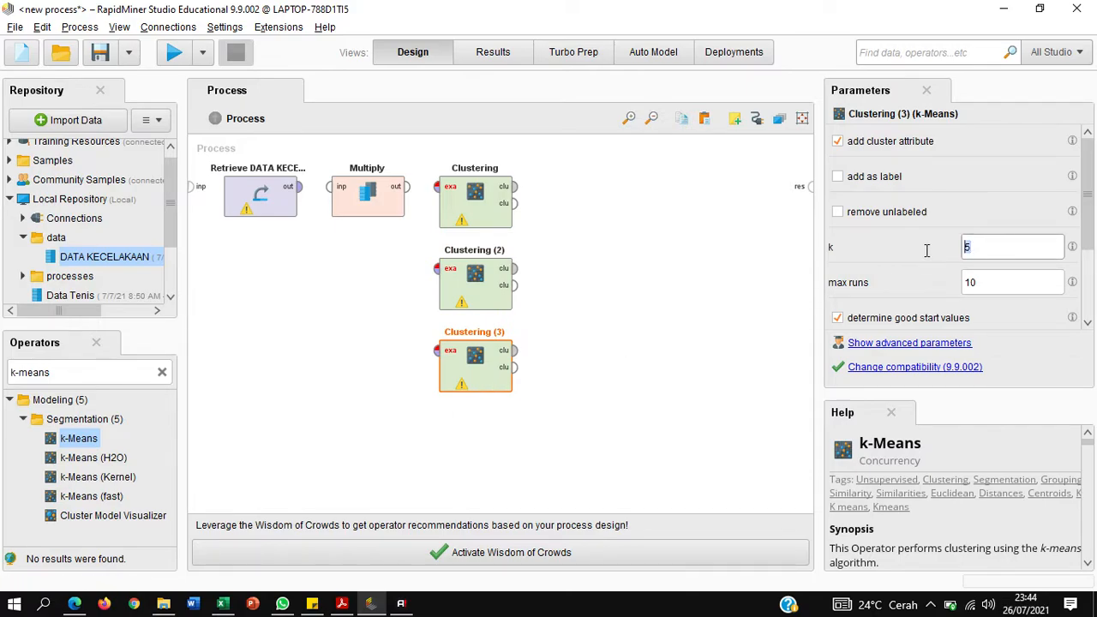
left_click(742, 340)
left_click(508, 217)
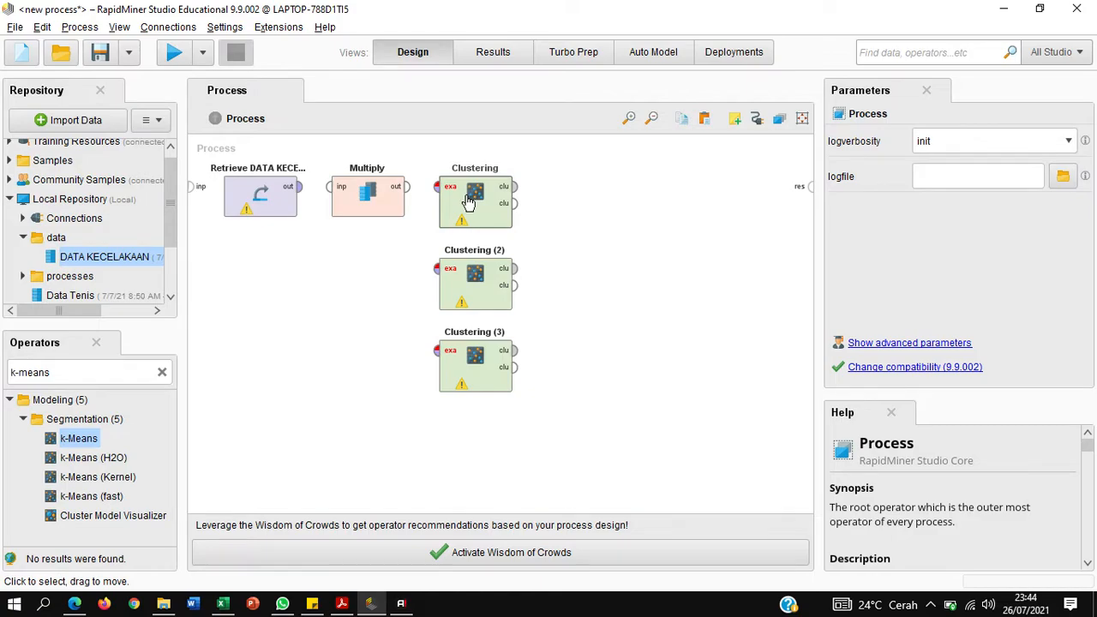
left_click(976, 248)
left_click(488, 287)
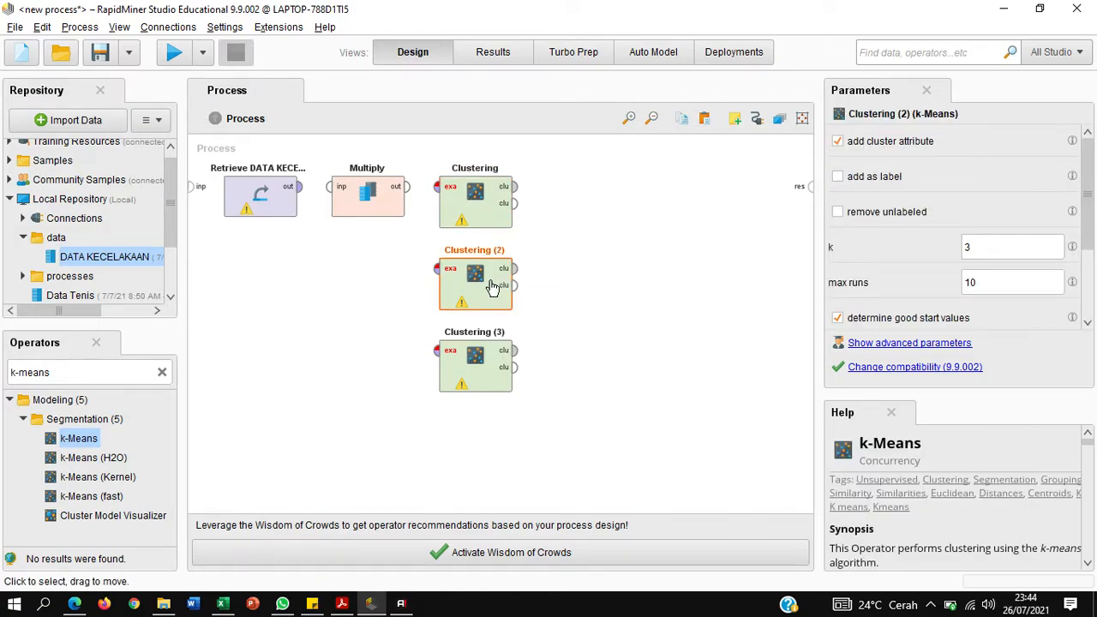
left_click(447, 356)
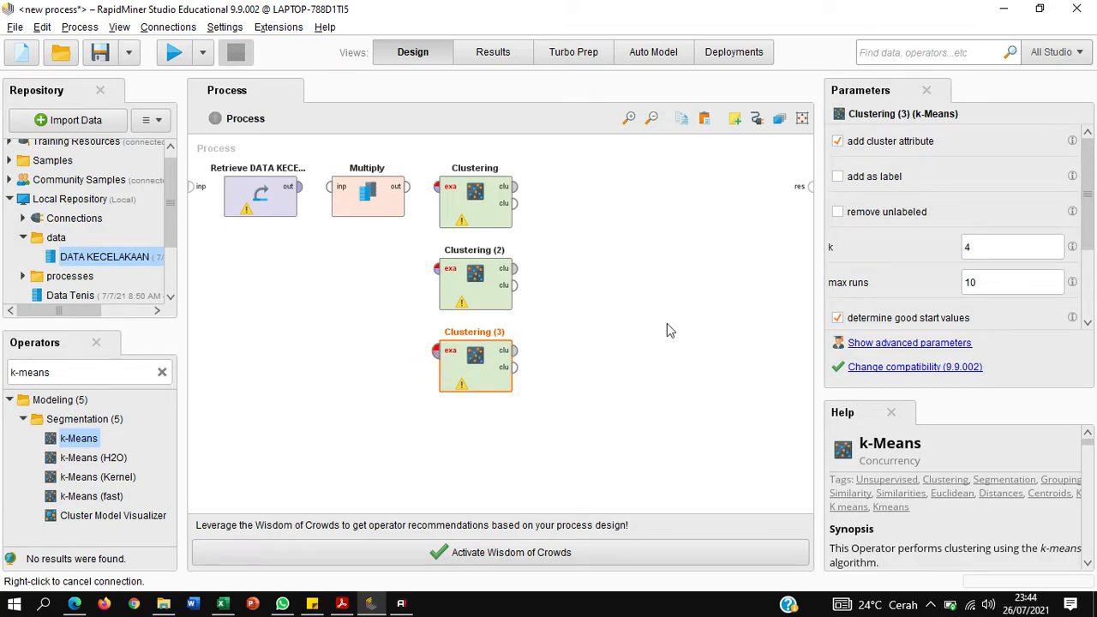
left_click(628, 349)
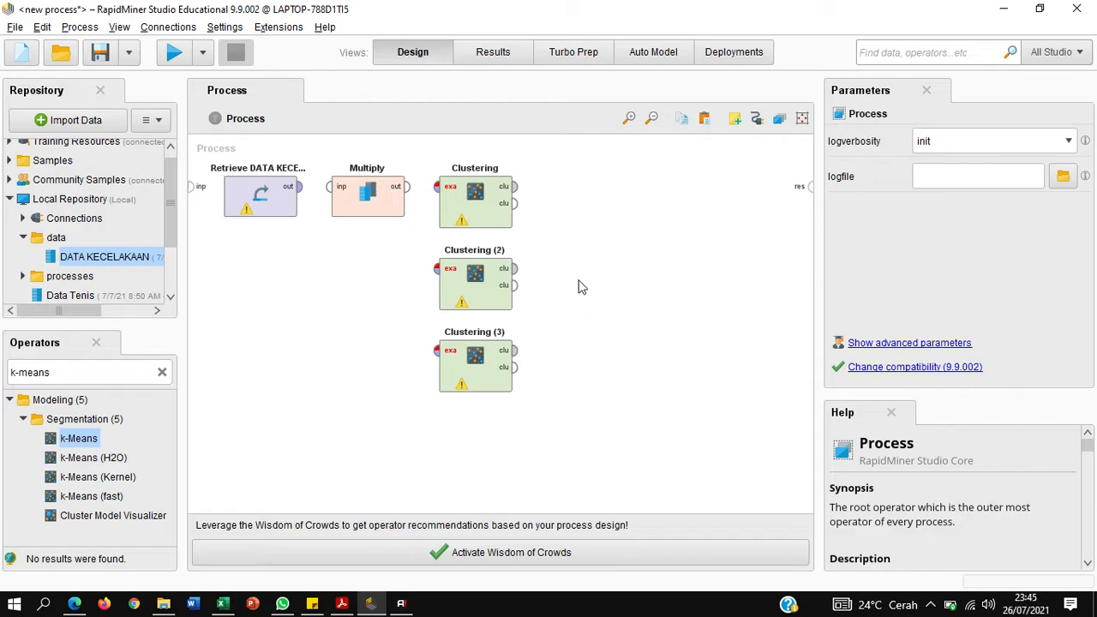
Search the operators for "cluster distance perf".
left_click(162, 372)
left_click(102, 371)
type("cl")
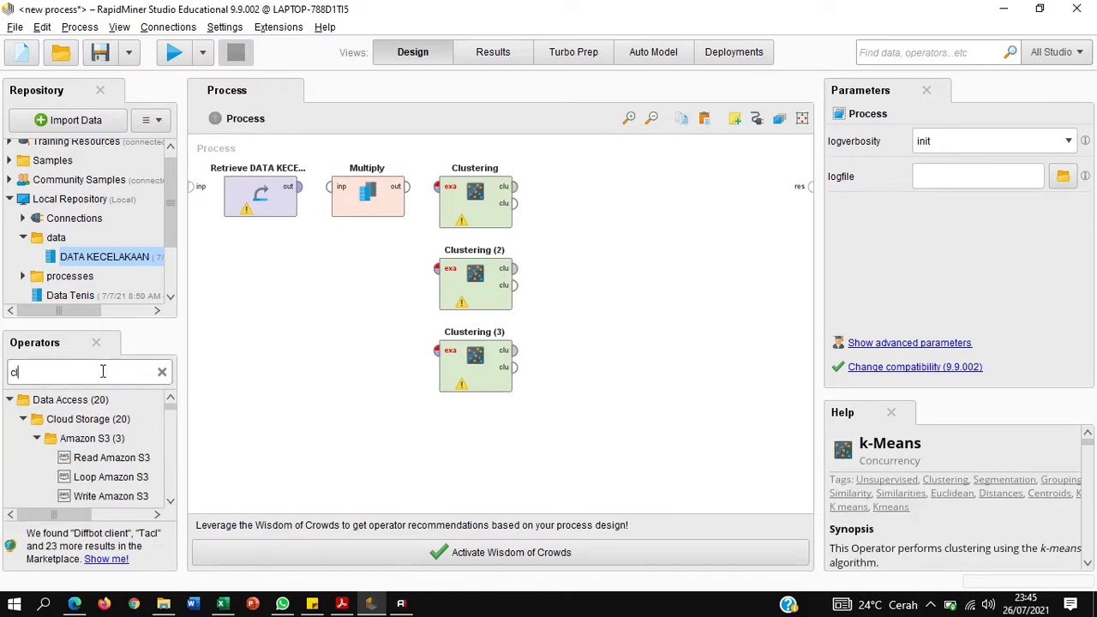
type("uster distna")
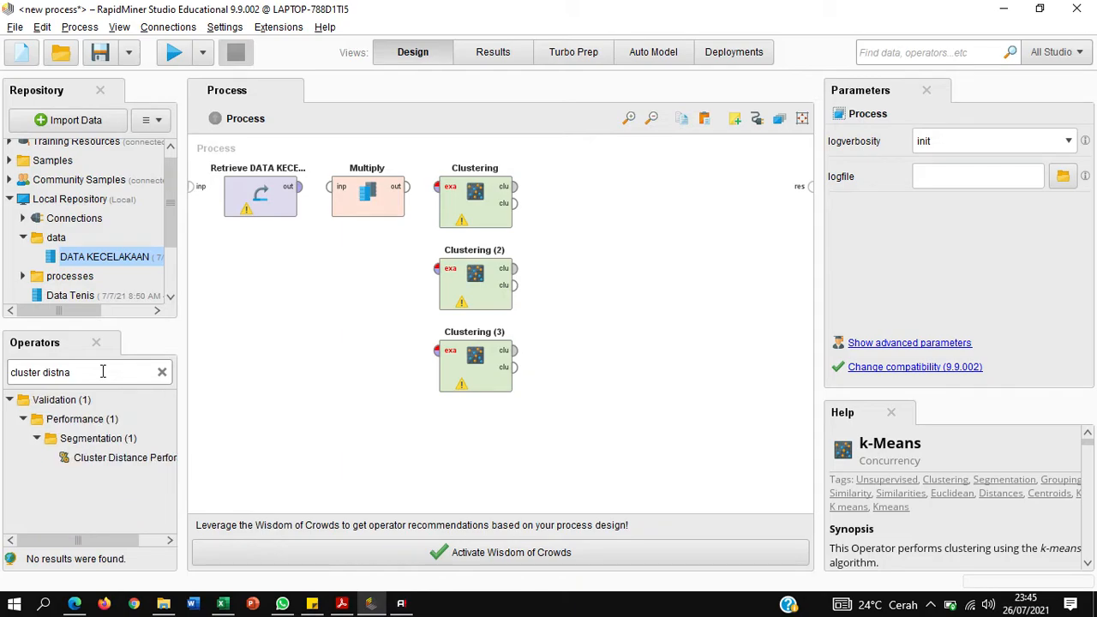
key("BackSpace")
key("BackSpace")
type("ance ")
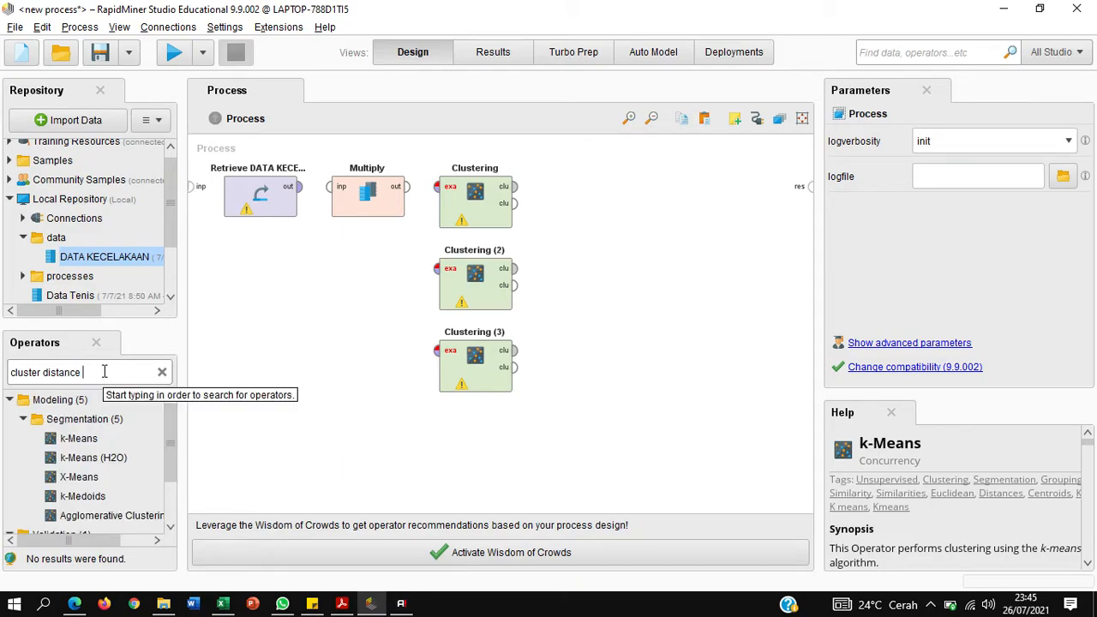
type("perf")
Place three Cluster Distance Performance operators in the process, one beside each k-Means clustering operator.
left_click_drag(103, 457, 104, 457)
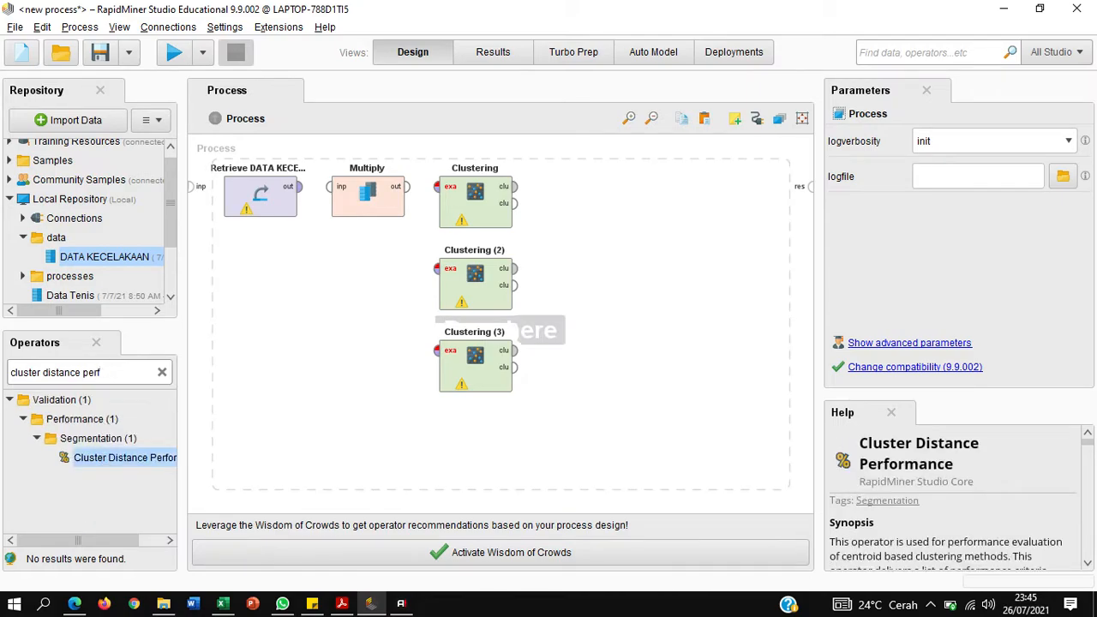
left_click_drag(583, 206, 583, 205)
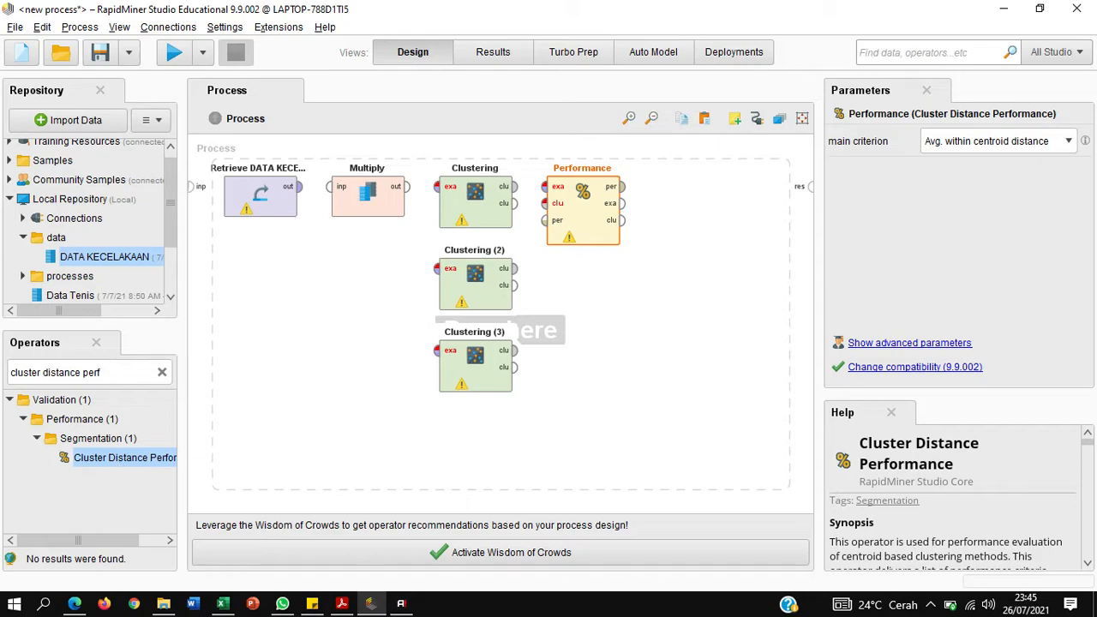
left_click_drag(583, 287, 583, 287)
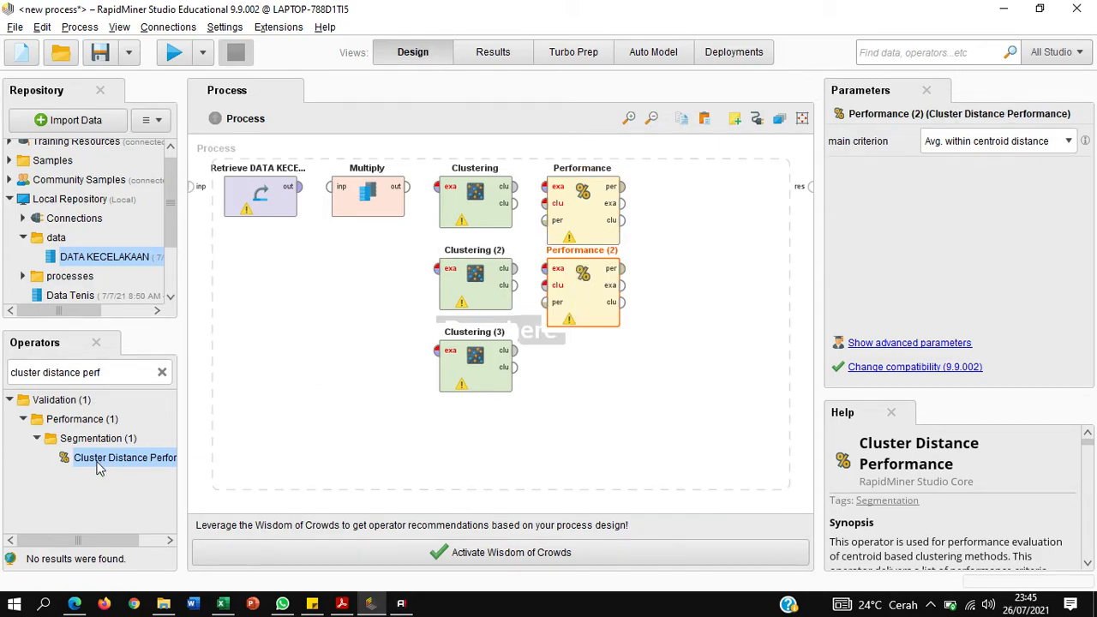
left_click_drag(582, 367, 583, 367)
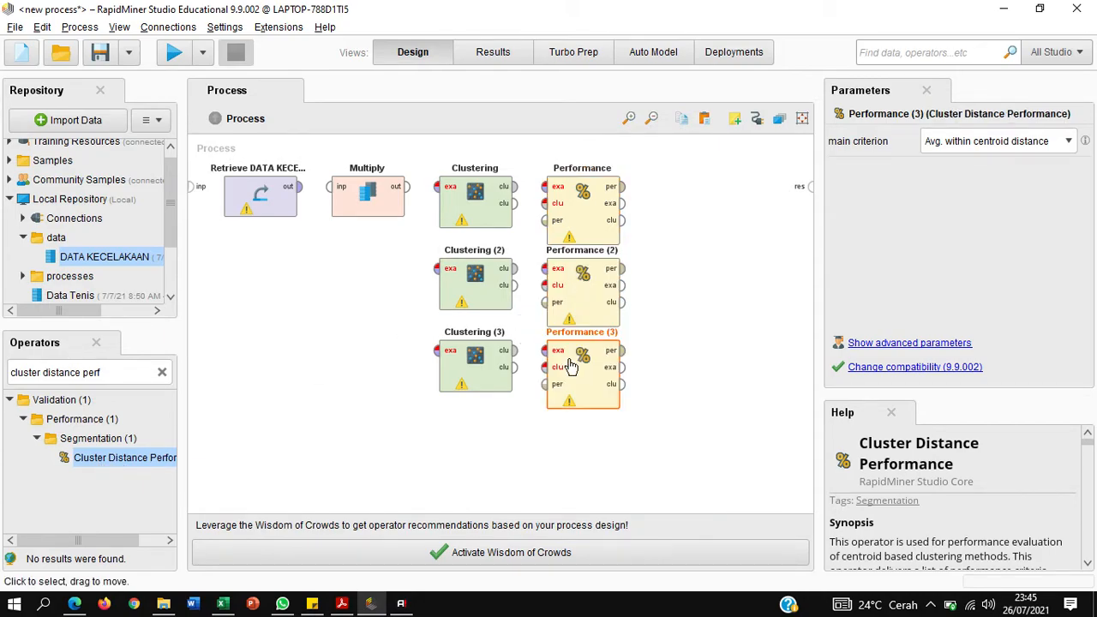
left_click(483, 458)
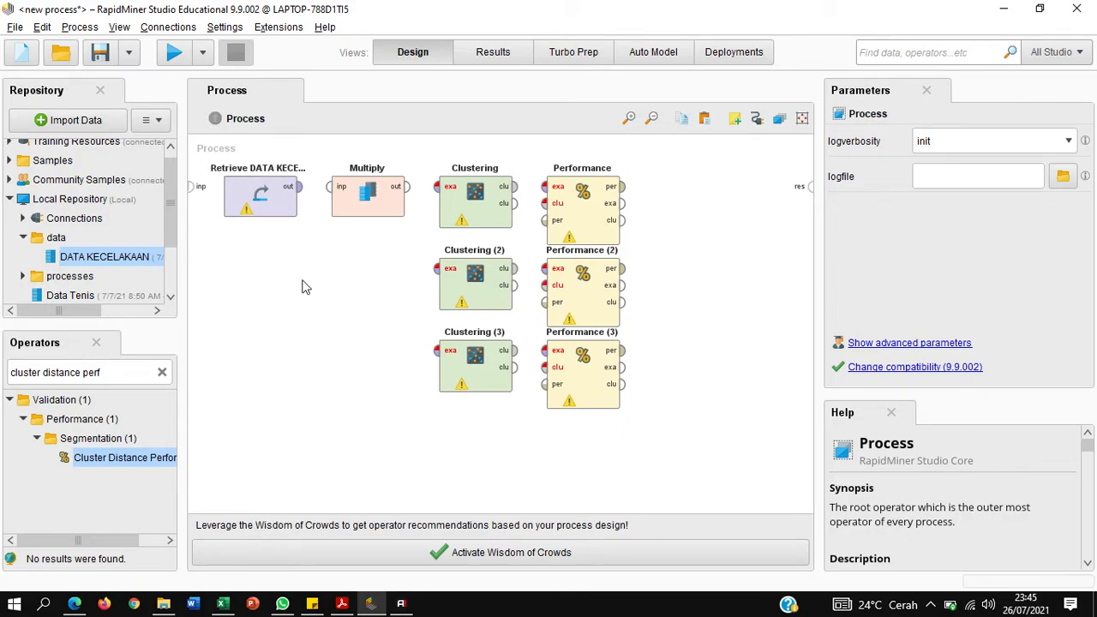
Connect Retrieve DATA KECELAKAAN to Multiply, and link a separate Multiply output to the example input of each of the three clustering operators.
left_click(297, 195)
left_click(331, 187)
left_click(396, 187)
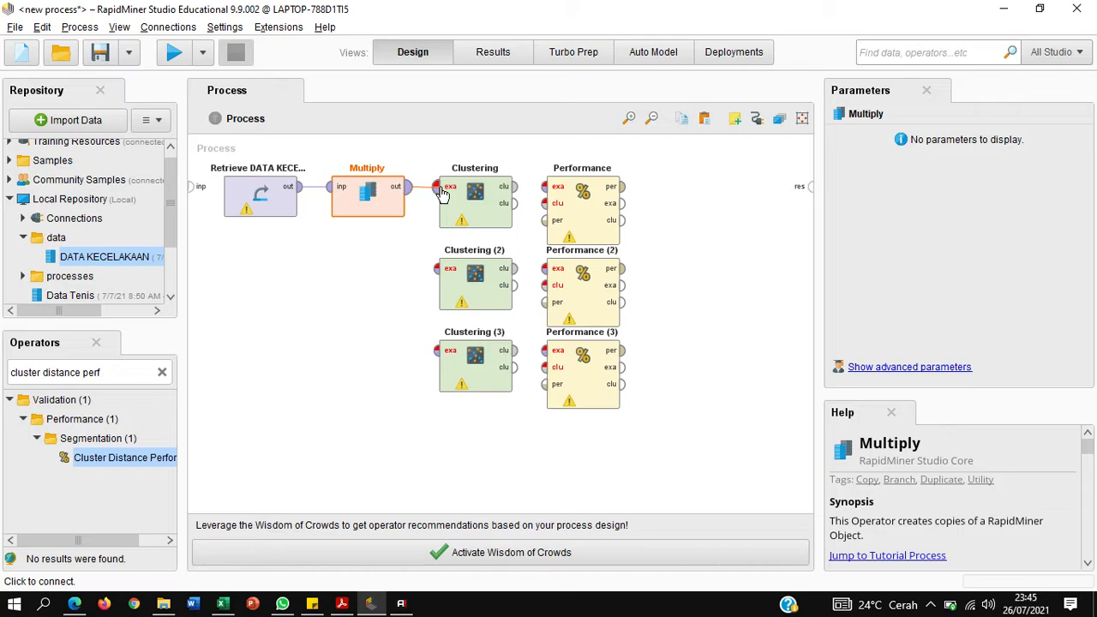
left_click(434, 191)
left_click(407, 203)
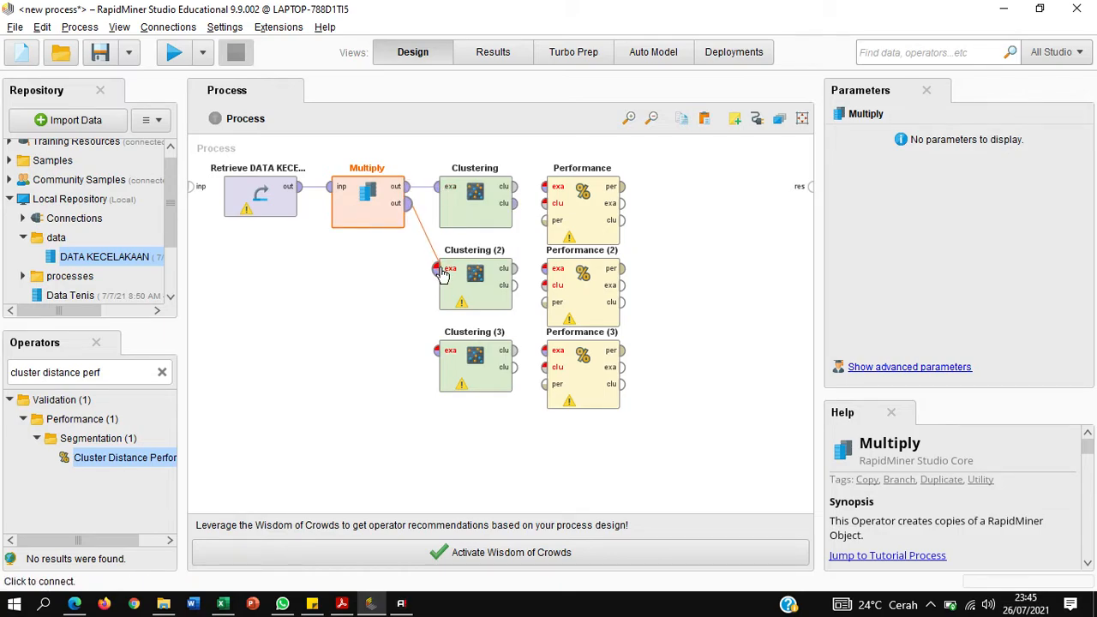
left_click(436, 268)
left_click(396, 220)
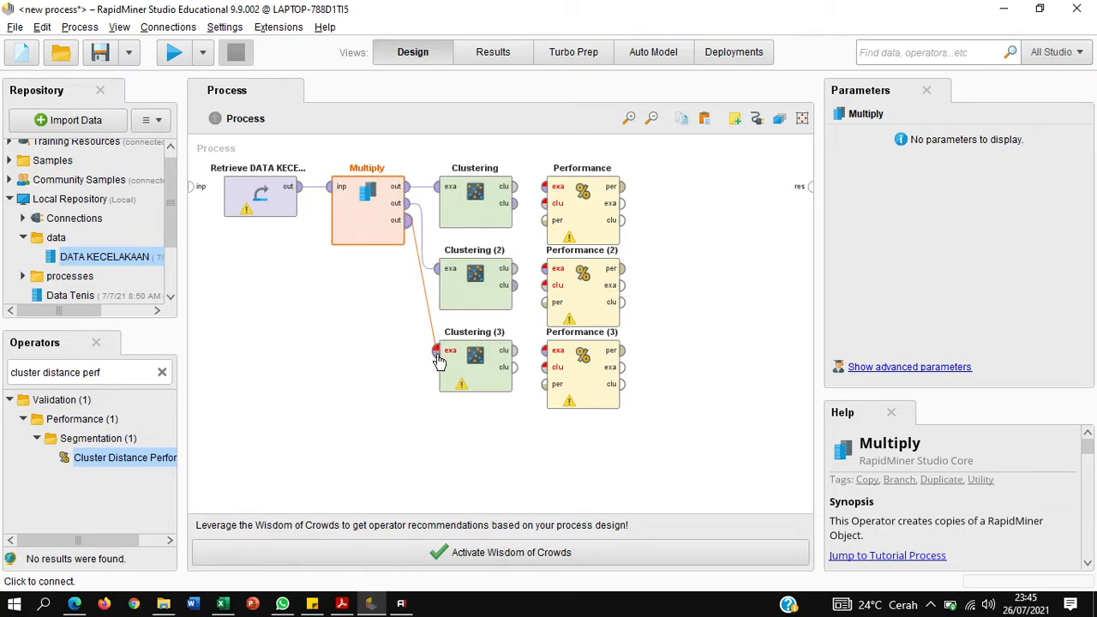
left_click(436, 351)
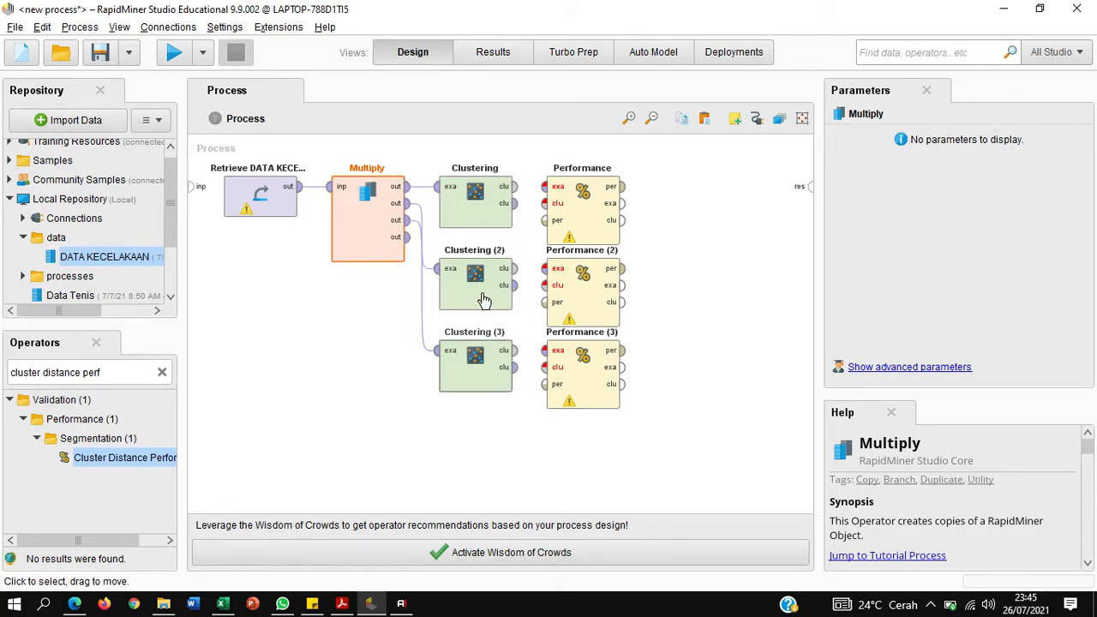
Connect each clustering operator to its Performance operator, linking the cluster model to clu and the clustered data to exa.
left_click(515, 190)
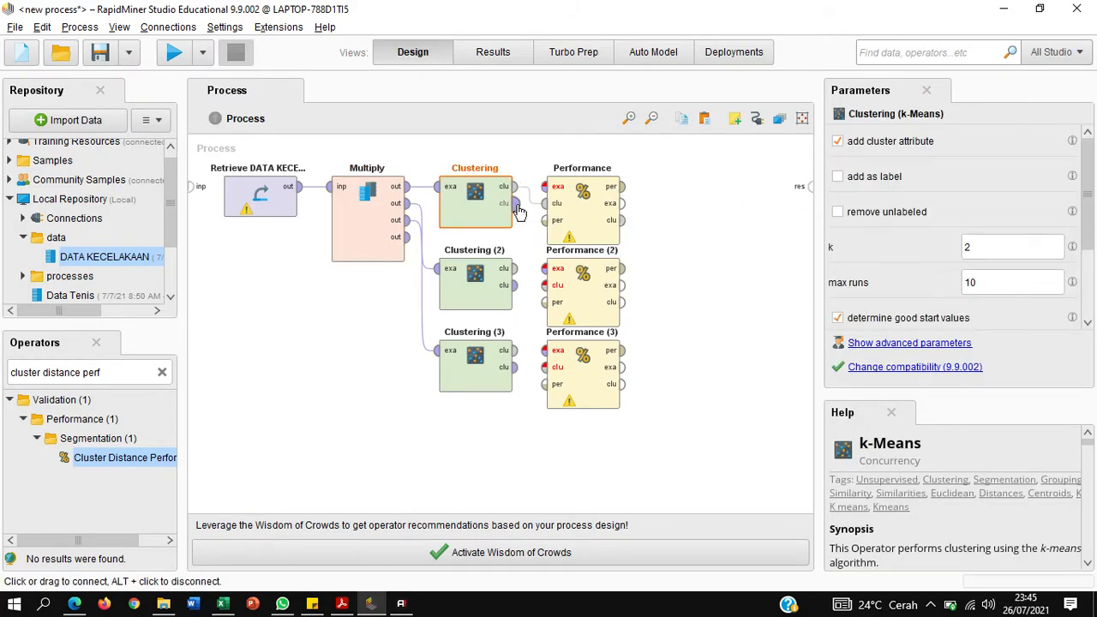
left_click(545, 203)
left_click(516, 275)
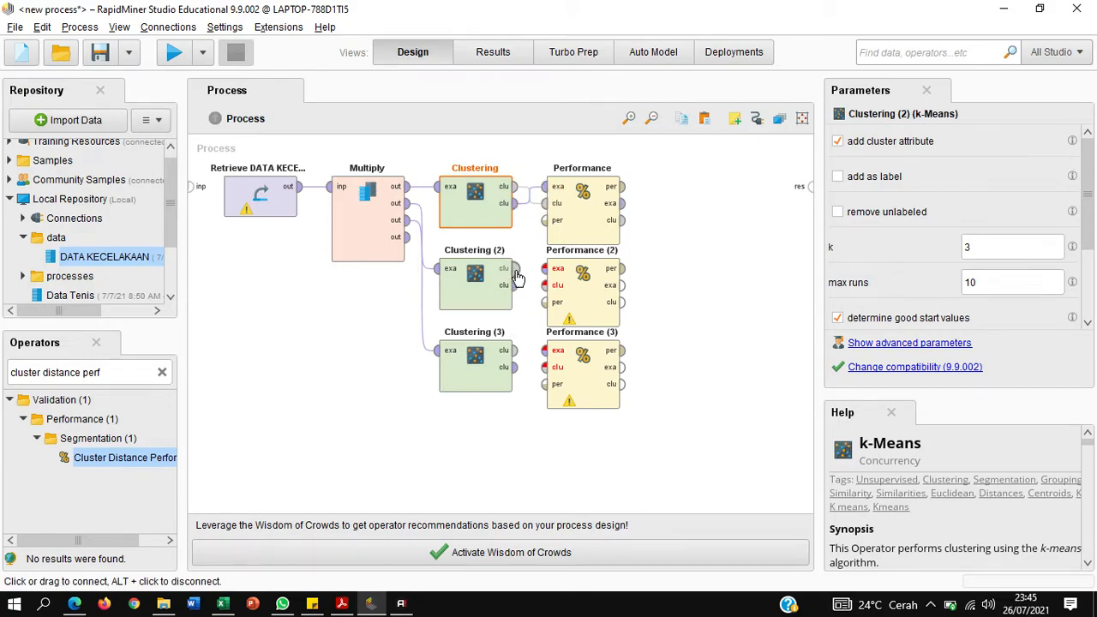
left_click(518, 285)
left_click(545, 269)
left_click(515, 350)
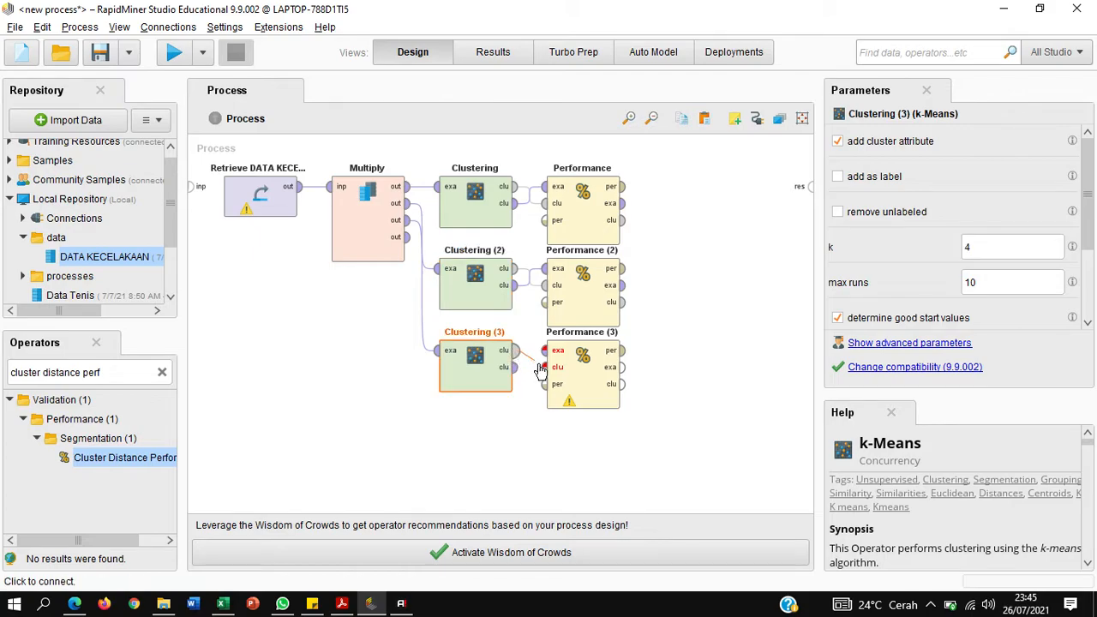
left_click(545, 352)
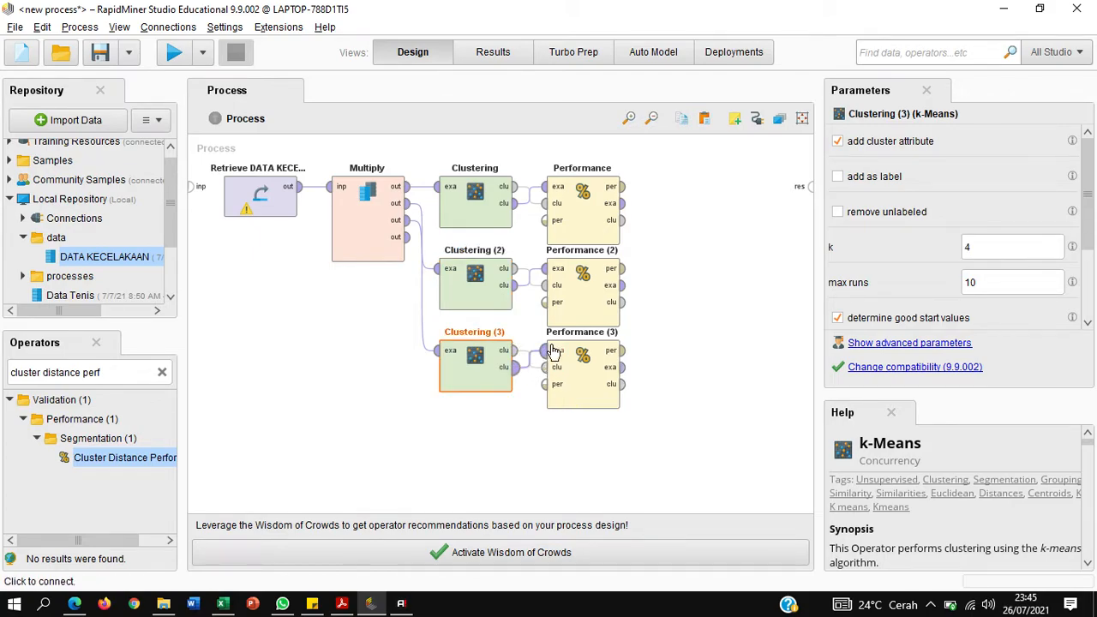
Connect the per output of each of the three Performance operators to its own result port of the process.
left_click(624, 188)
left_click(811, 188)
left_click(624, 268)
left_click(810, 202)
left_click(624, 350)
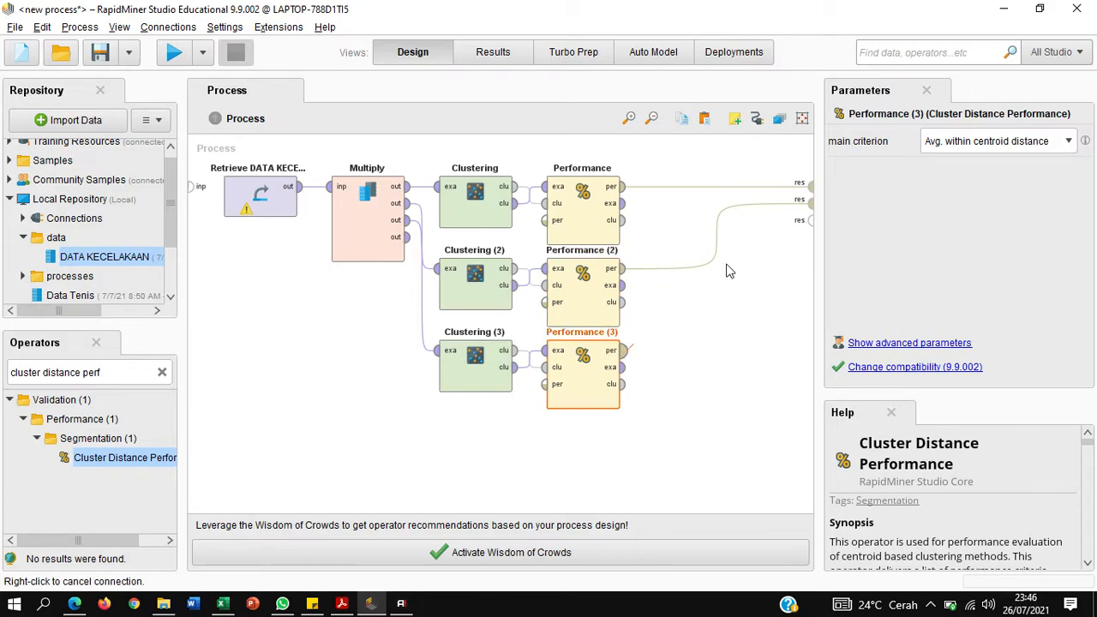
left_click(811, 219)
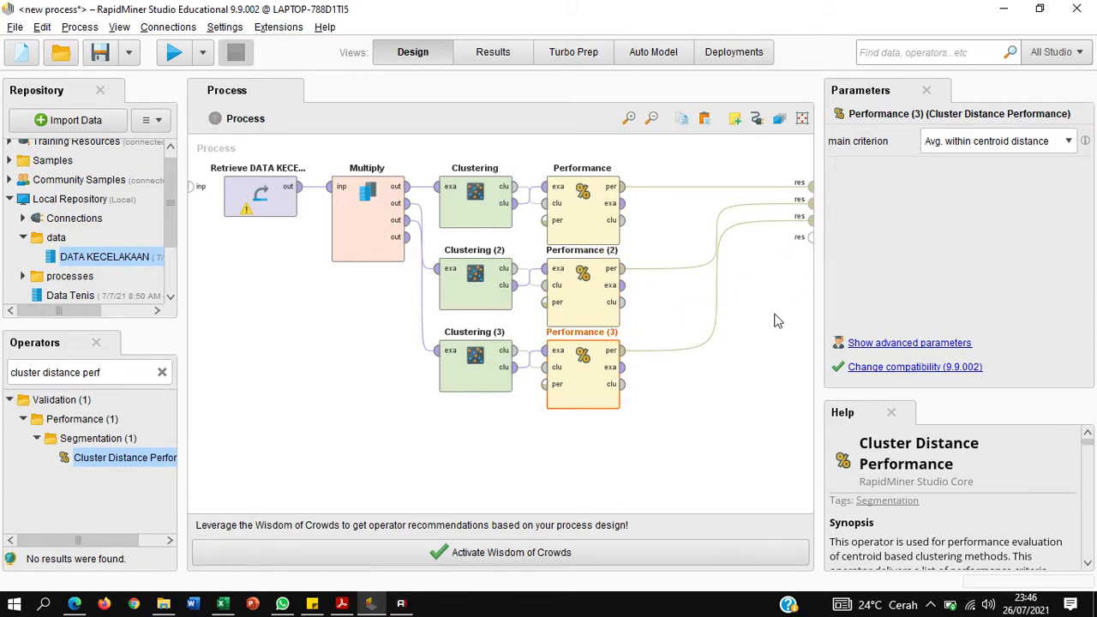
left_click(773, 320)
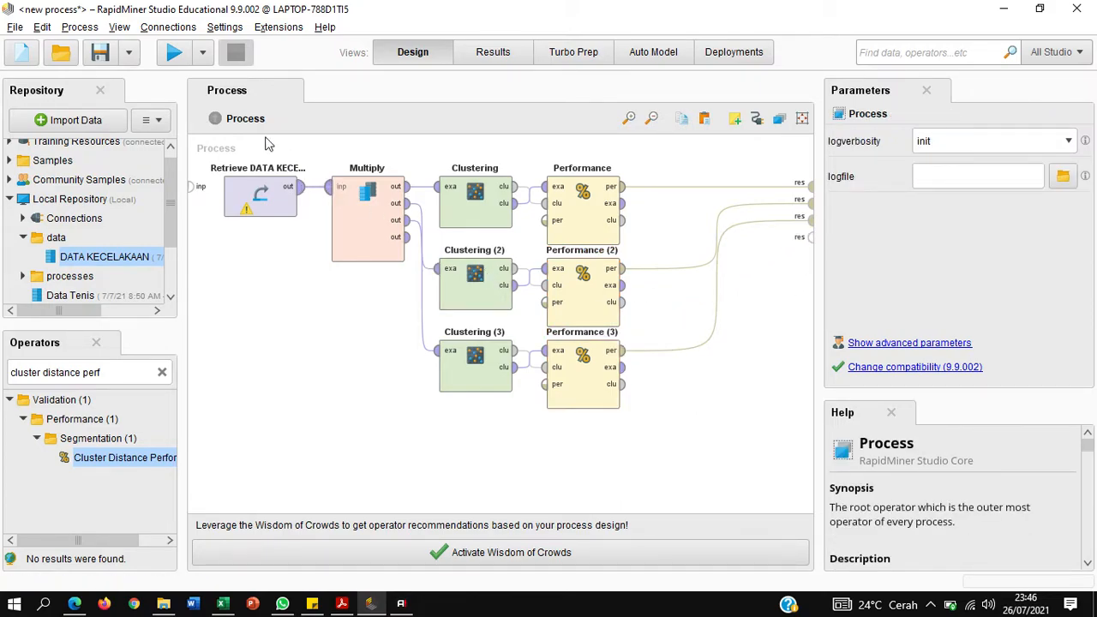
Run the process and view the Davies Bouldin criterion for Performance, Performance (2) and Performance (3).
left_click(179, 62)
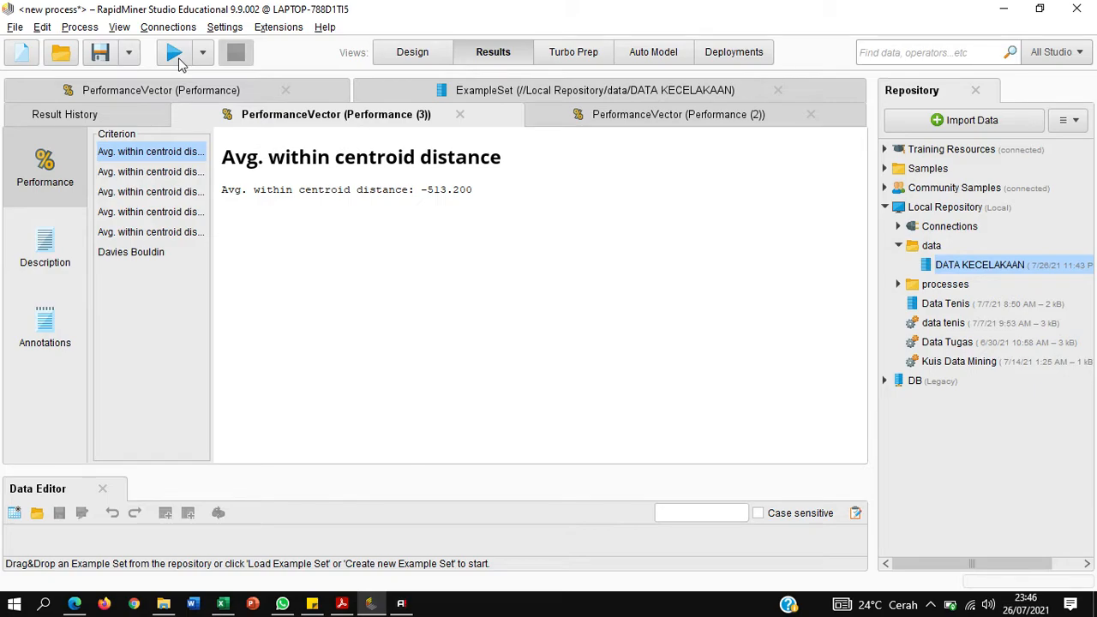
left_click(171, 91)
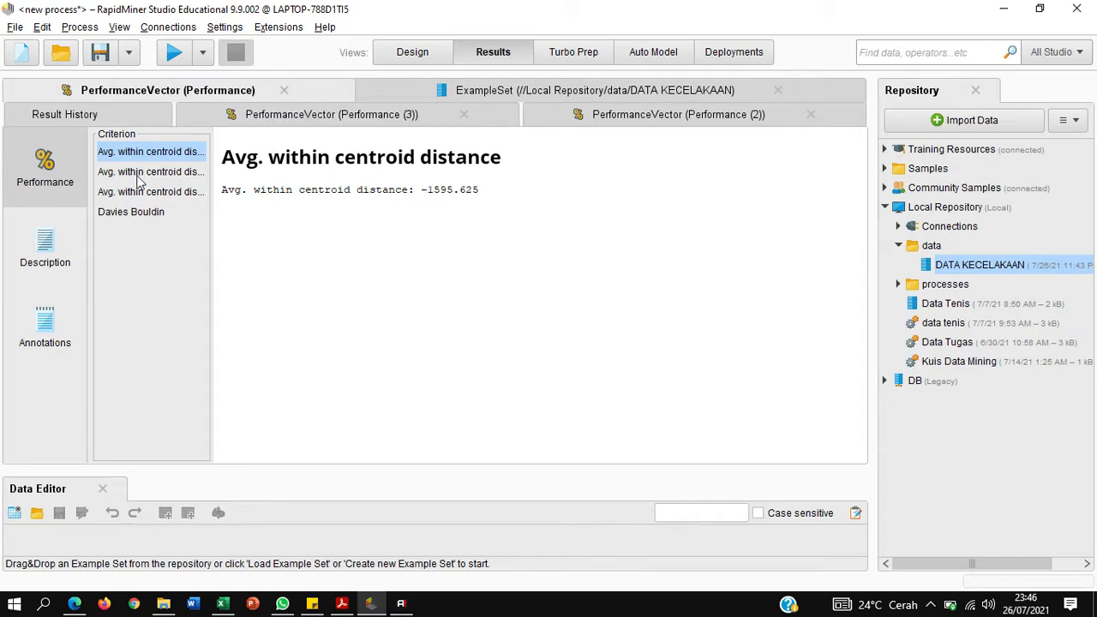
left_click(124, 213)
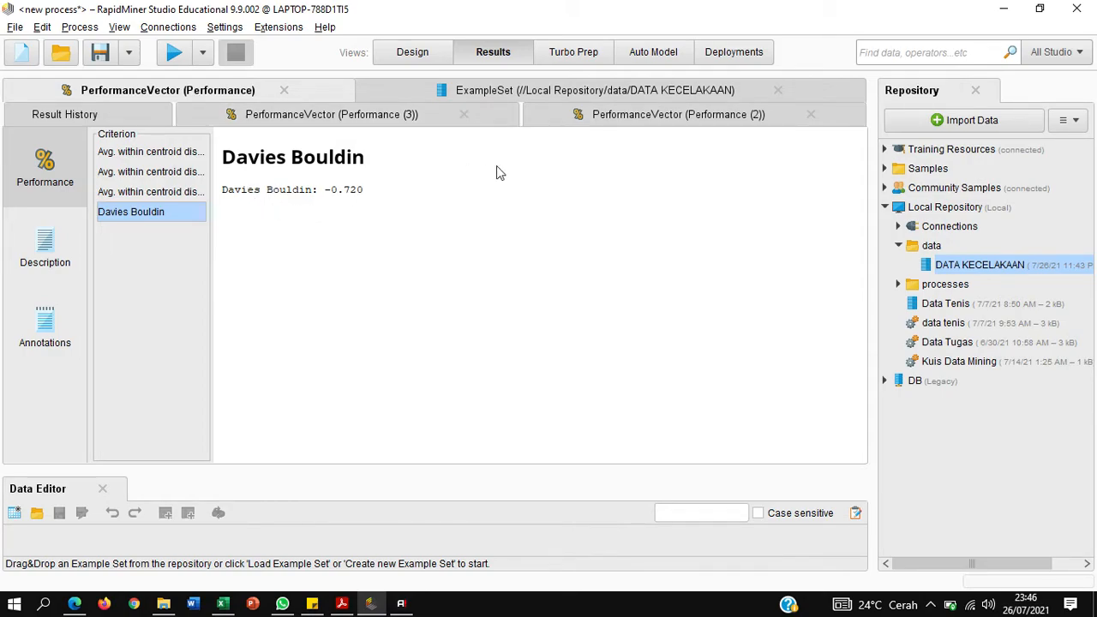
left_click(606, 125)
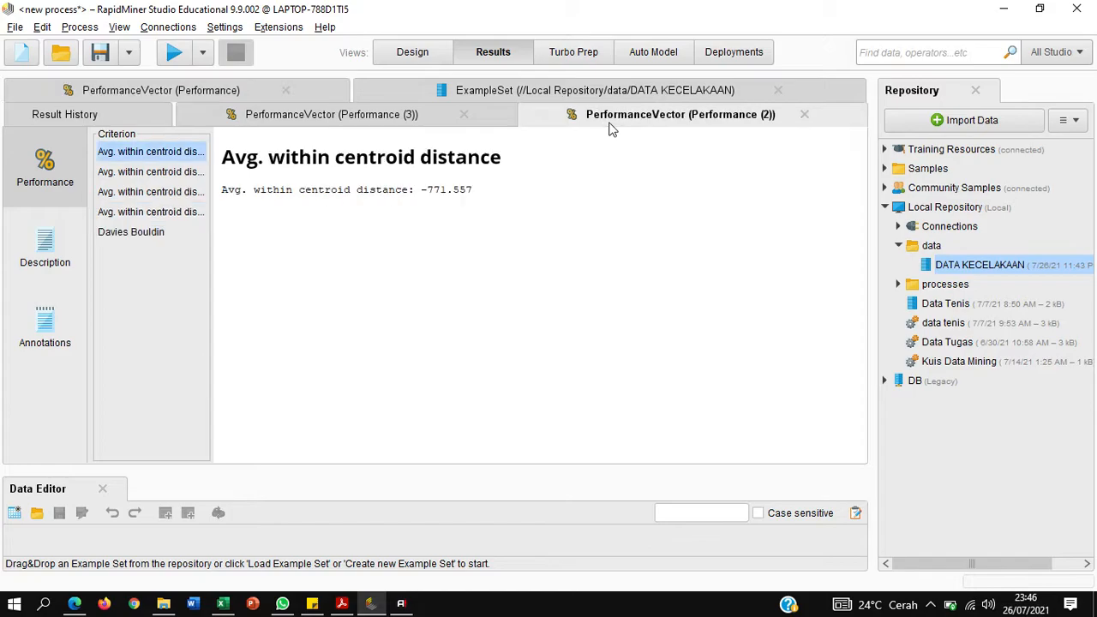
left_click(151, 234)
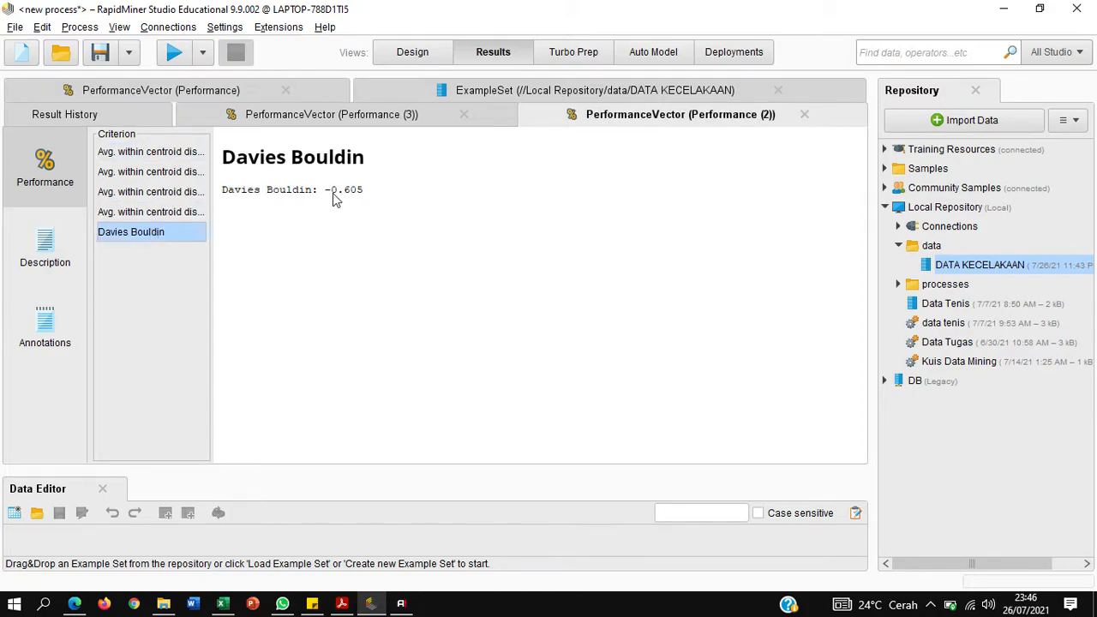
left_click(329, 123)
left_click(162, 253)
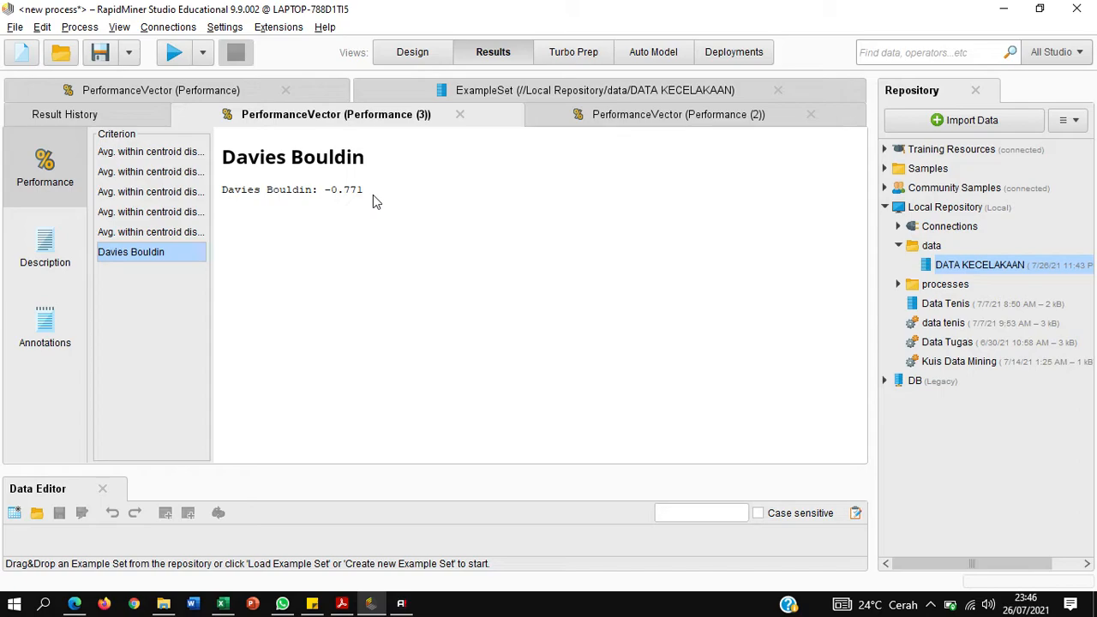
Compare the Davies Bouldin values in the results of Performance, Performance (3) and Performance (2).
left_click(218, 93)
left_click(247, 115)
left_click(580, 120)
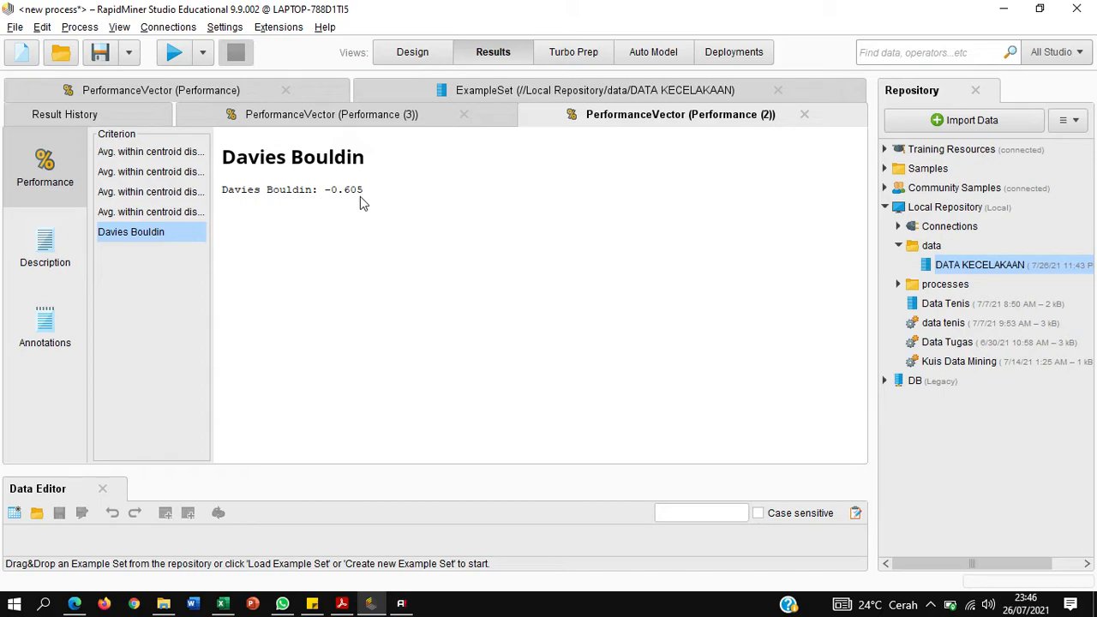
Return to the process design and check the k parameter of the Clustering (2) operator.
left_click(402, 52)
left_click(477, 283)
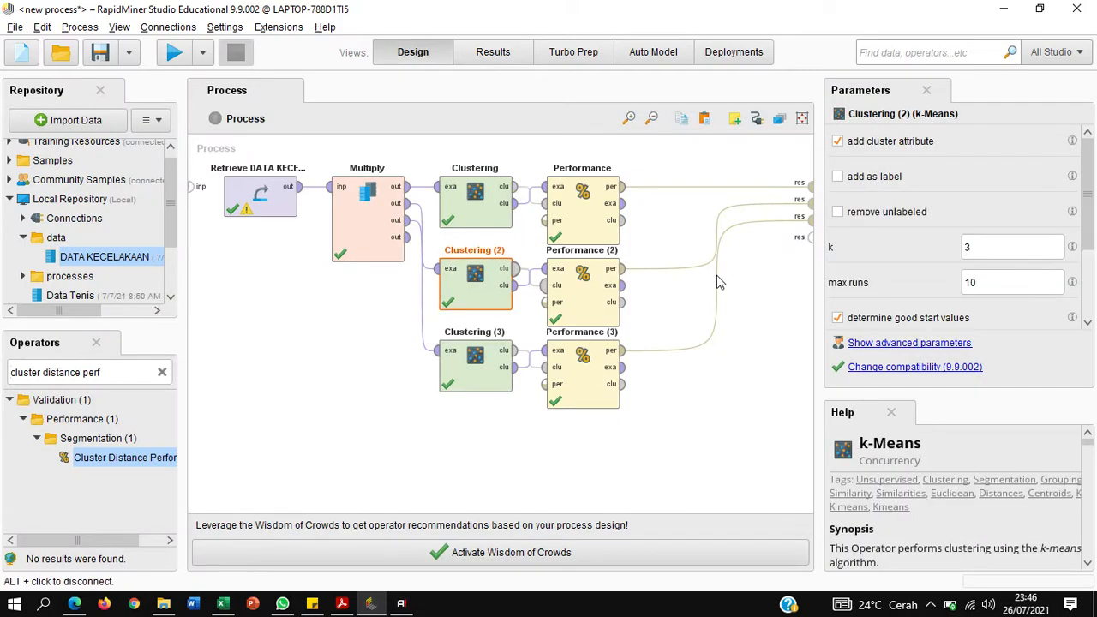
double_click(969, 247)
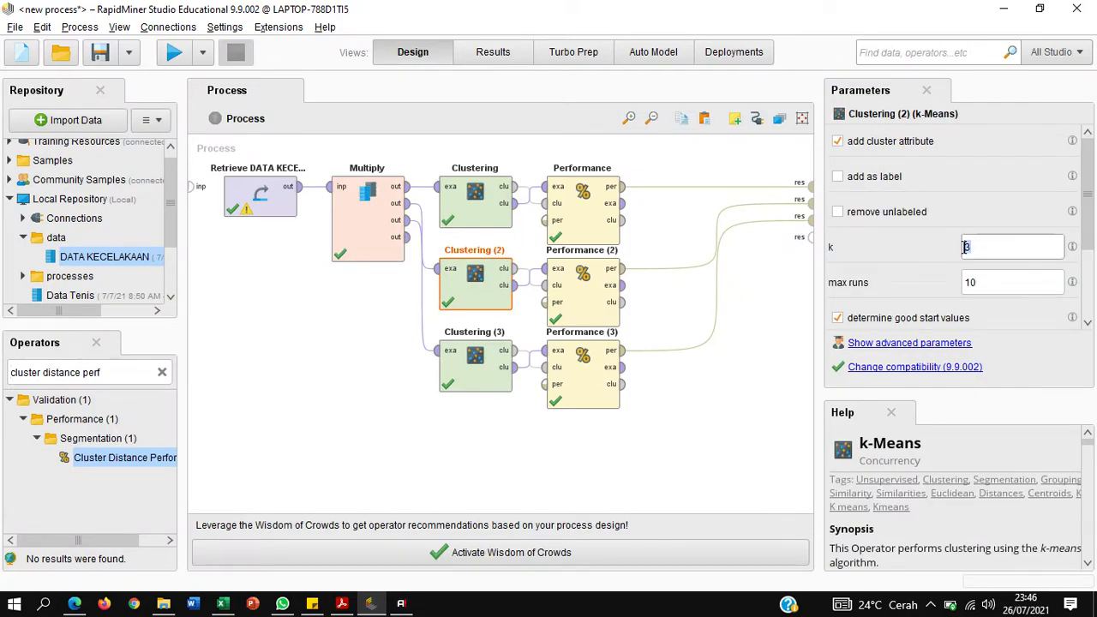
Remove the connections from Performance and Performance (3) to the process result ports.
left_click(724, 420)
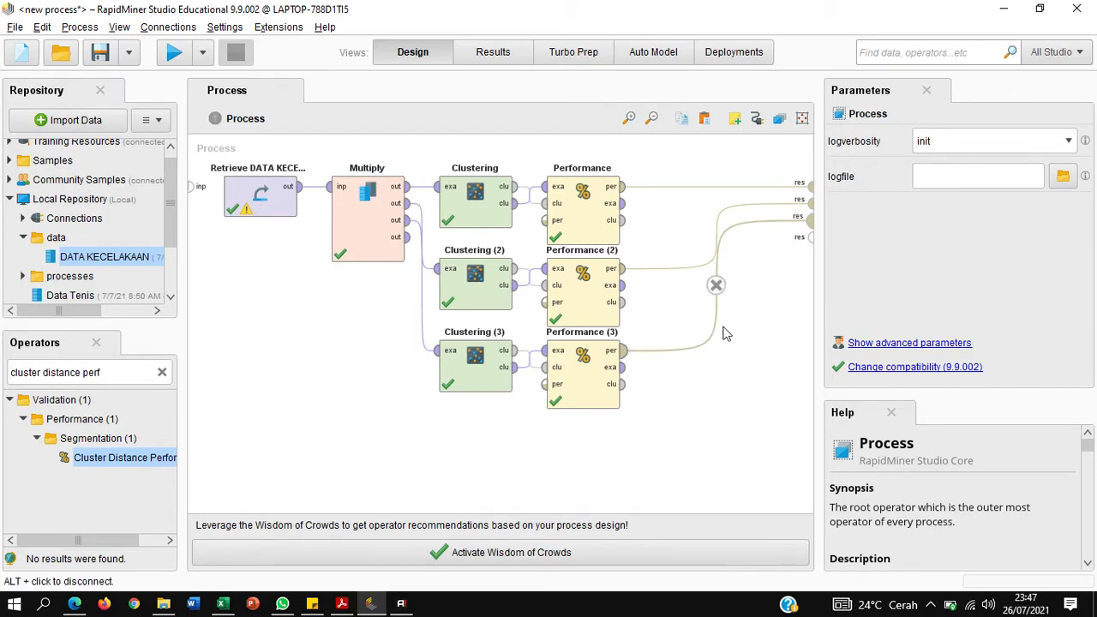
left_click(715, 285)
left_click(715, 187)
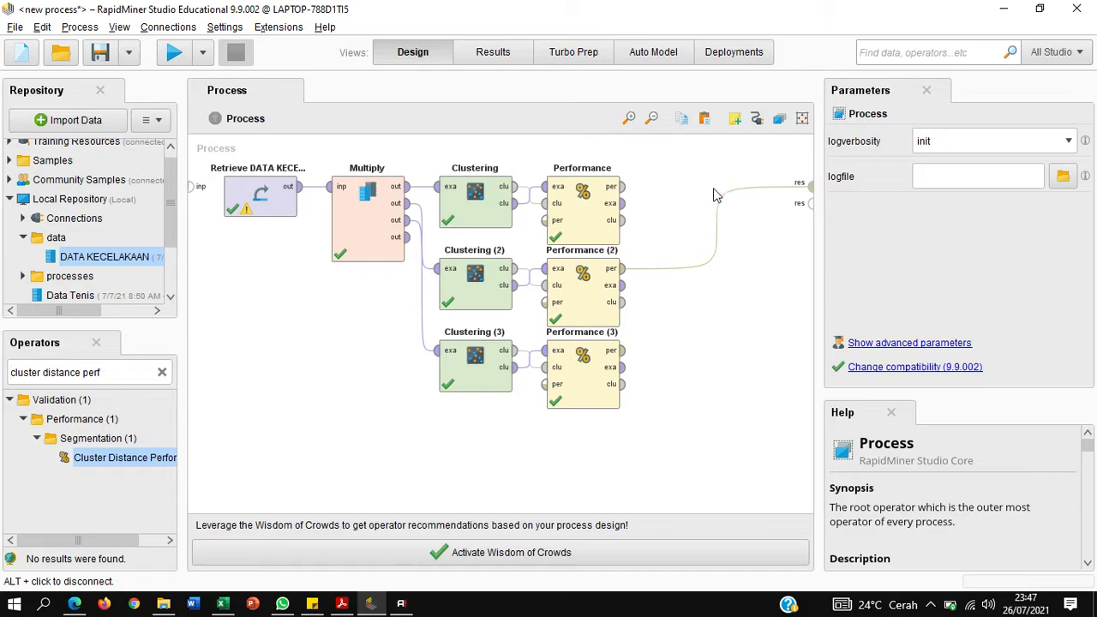
Connect the exa and clu outputs of Performance (2) to separate result ports of the process.
left_click(625, 286)
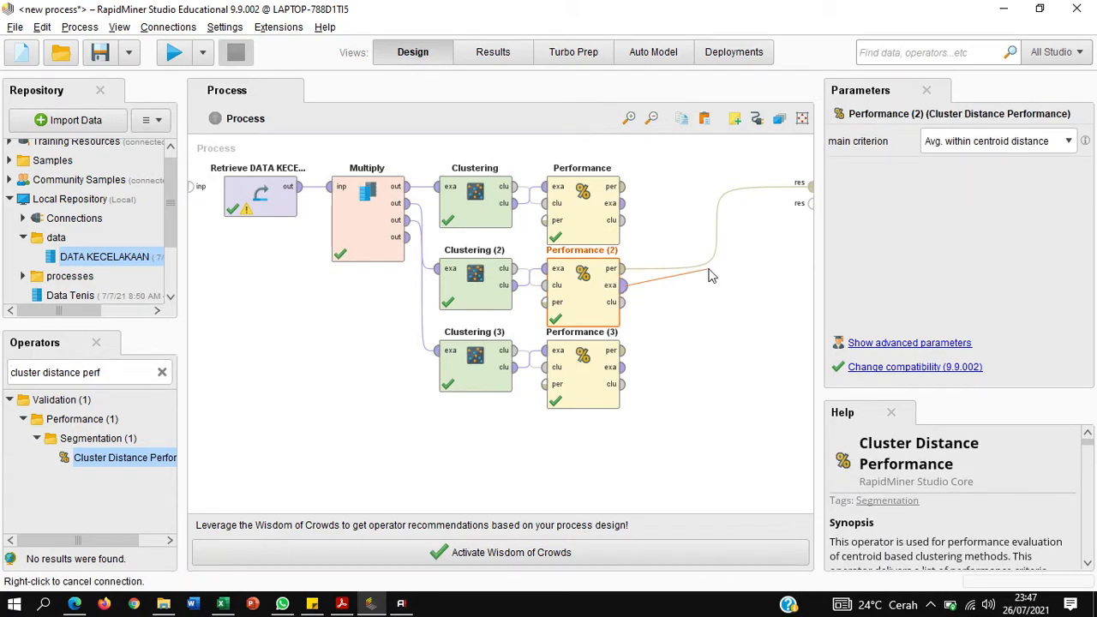
left_click(809, 204)
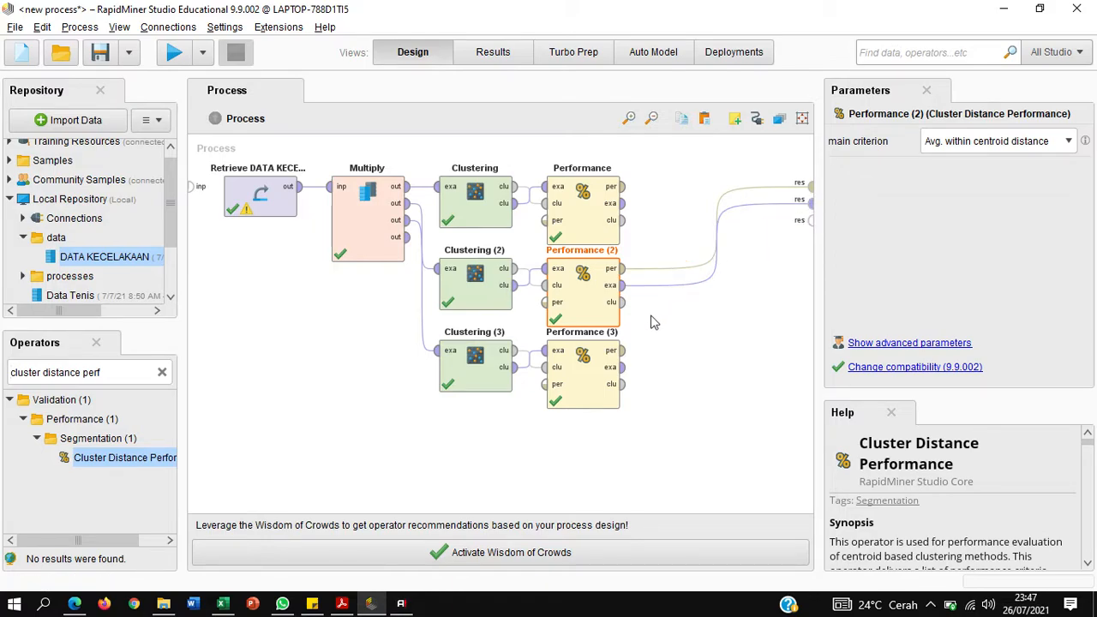
left_click(624, 302)
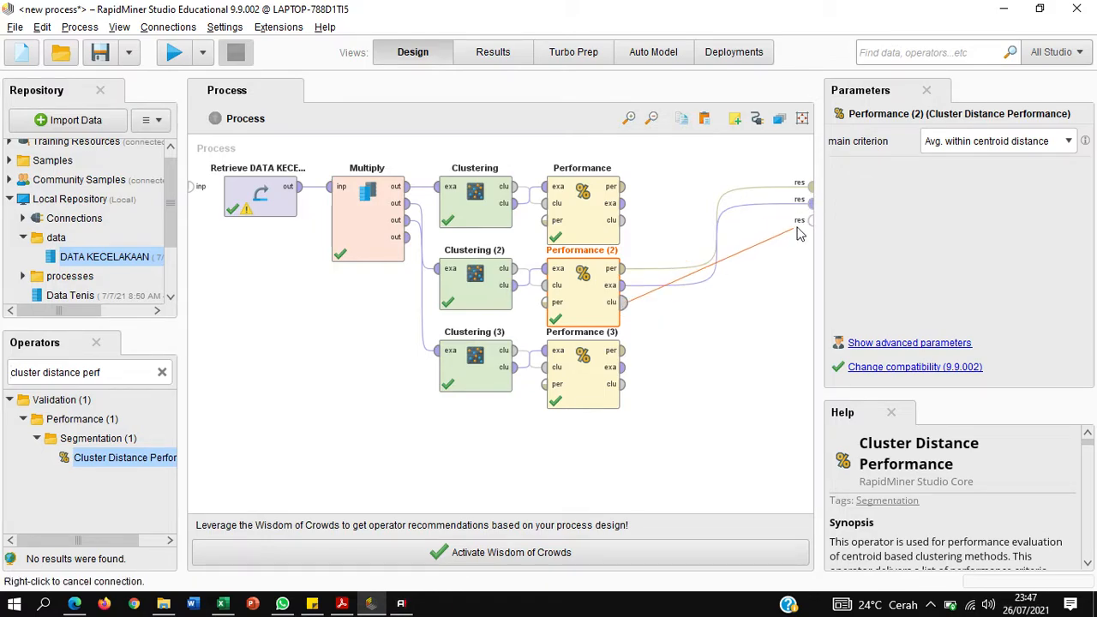
left_click(753, 315)
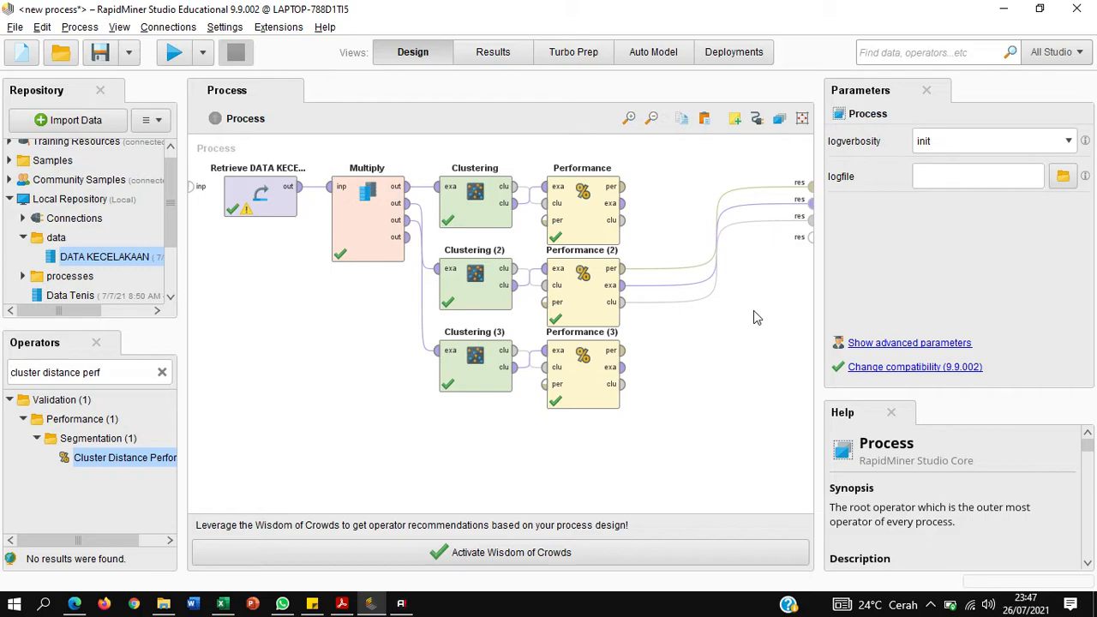
Run the process and examine the members of cluster_0, cluster_1 and cluster_2 in the folder view of the Clustering (2) model.
left_click(179, 56)
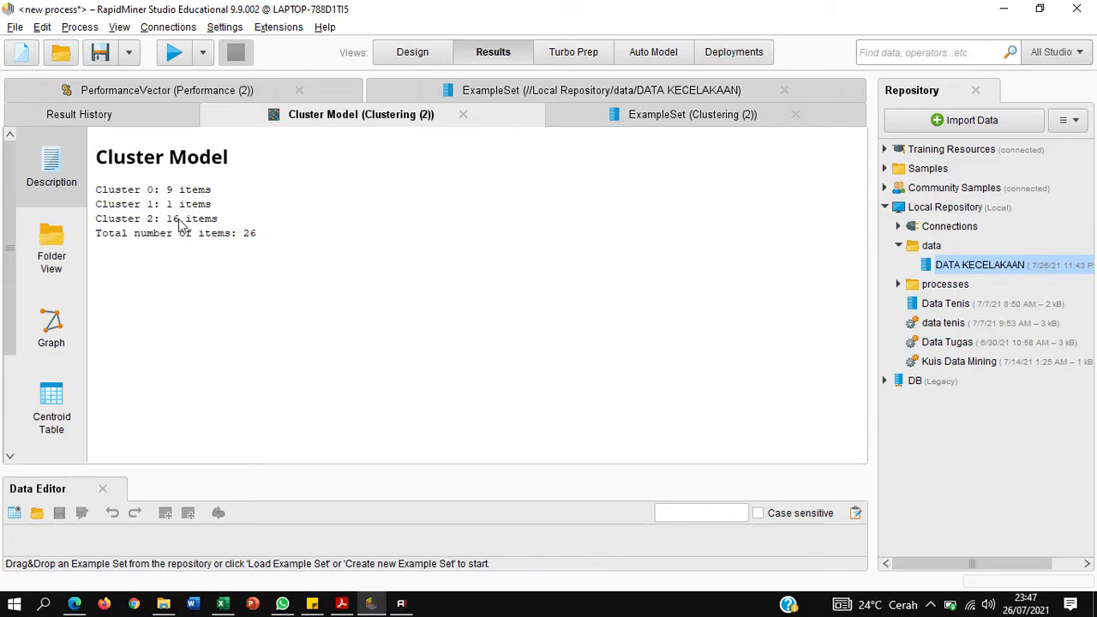
left_click(47, 260)
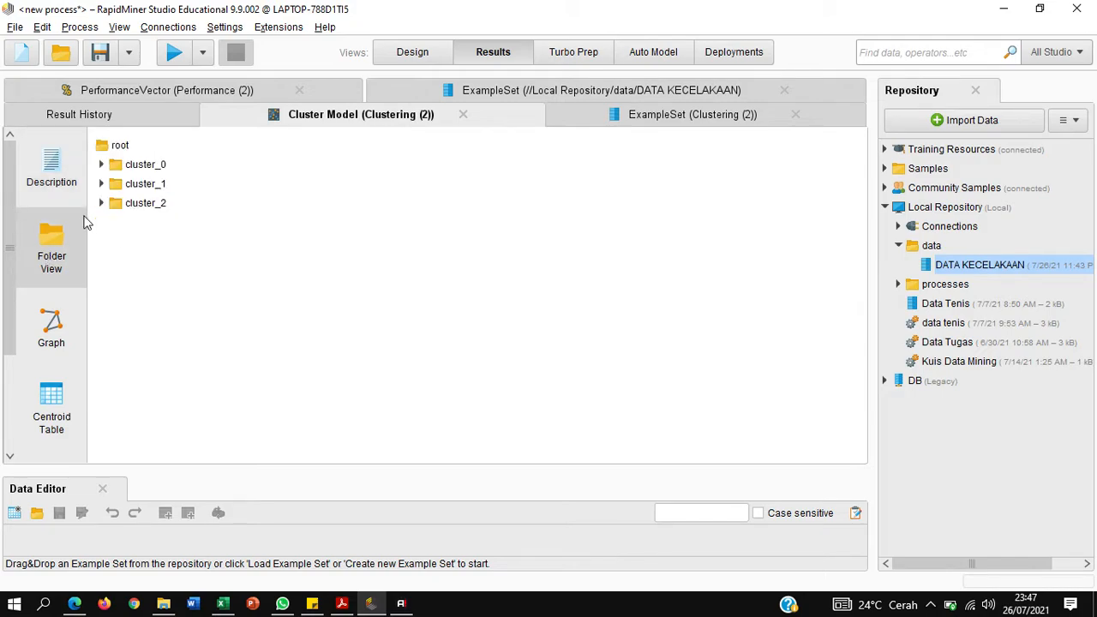
left_click(102, 163)
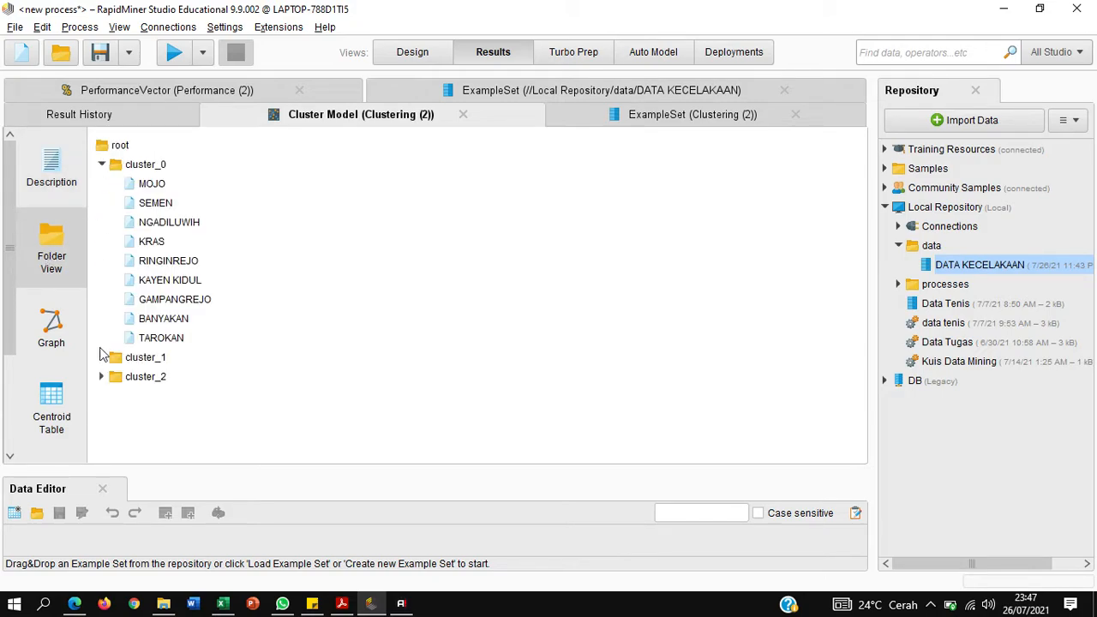
left_click(101, 357)
left_click(101, 395)
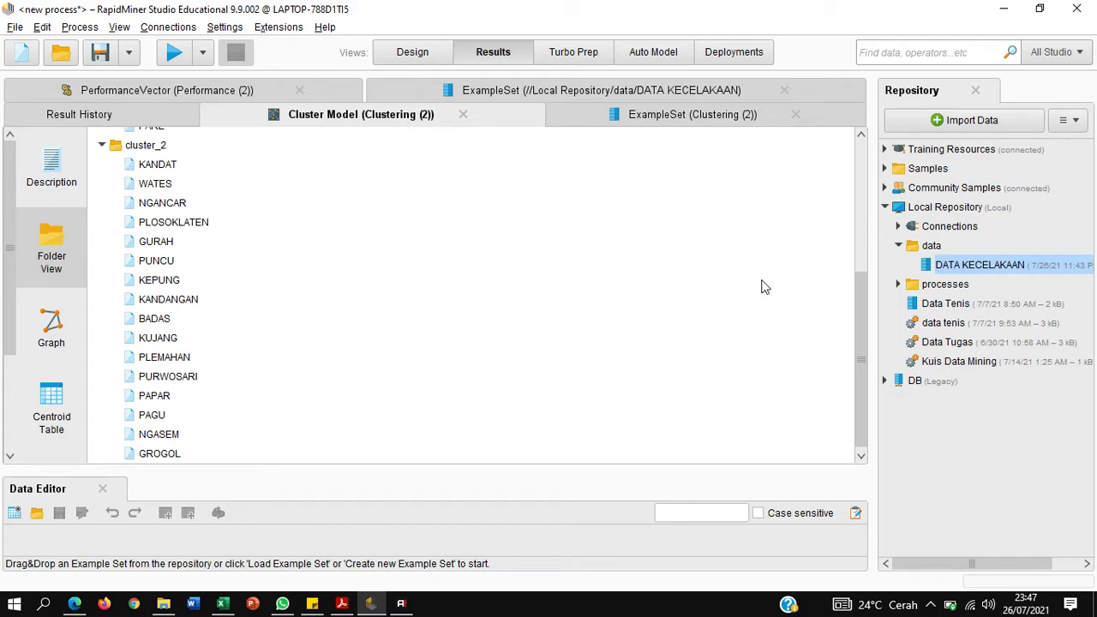
left_click_drag(858, 296, 854, 154)
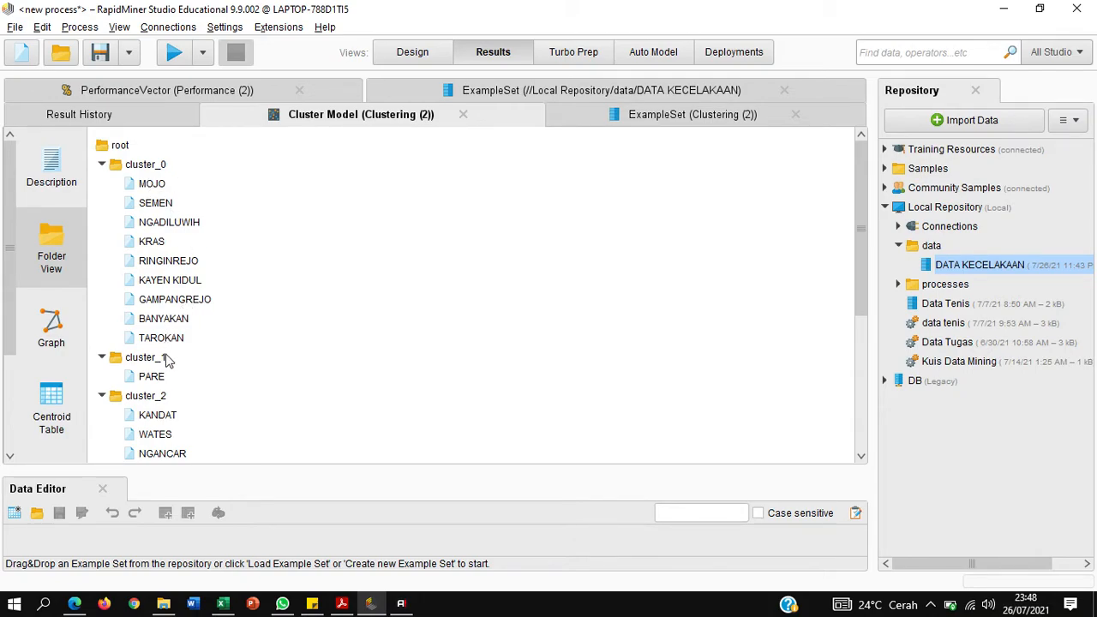
left_click_drag(861, 163, 856, 316)
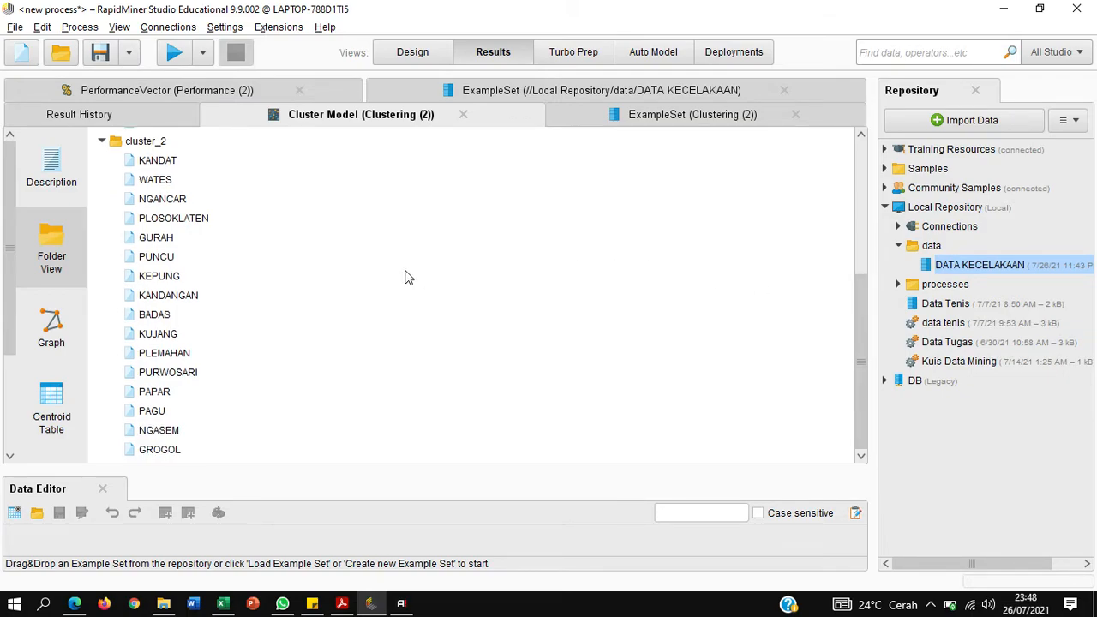
Show the Clustering (2) model as a graph, zoomed out so the root set and all clusters fit.
left_click(62, 324)
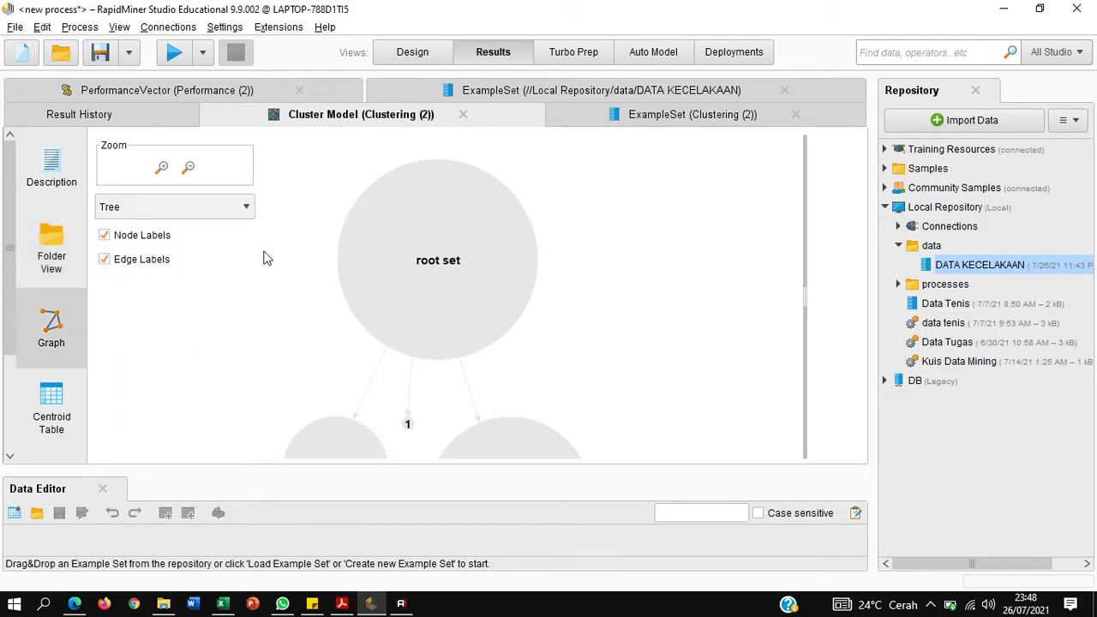
left_click(186, 169)
left_click(186, 168)
left_click_drag(359, 274, 345, 218)
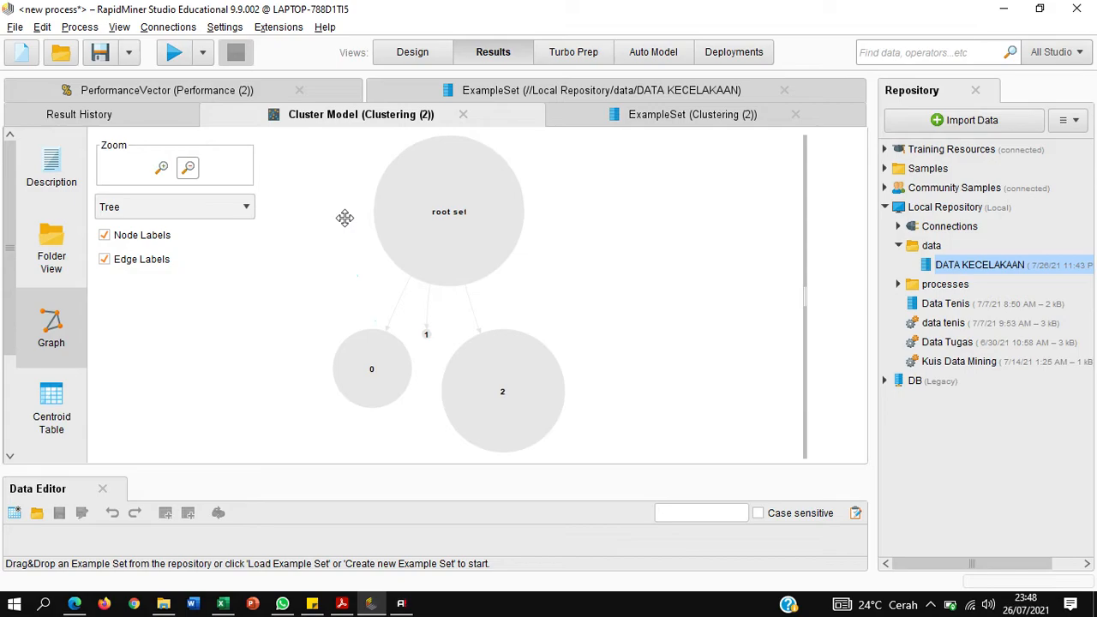
View the cluster graph in the Tree (Tight), Radial and Balloon layouts, and display the model's centroid table.
left_click(243, 208)
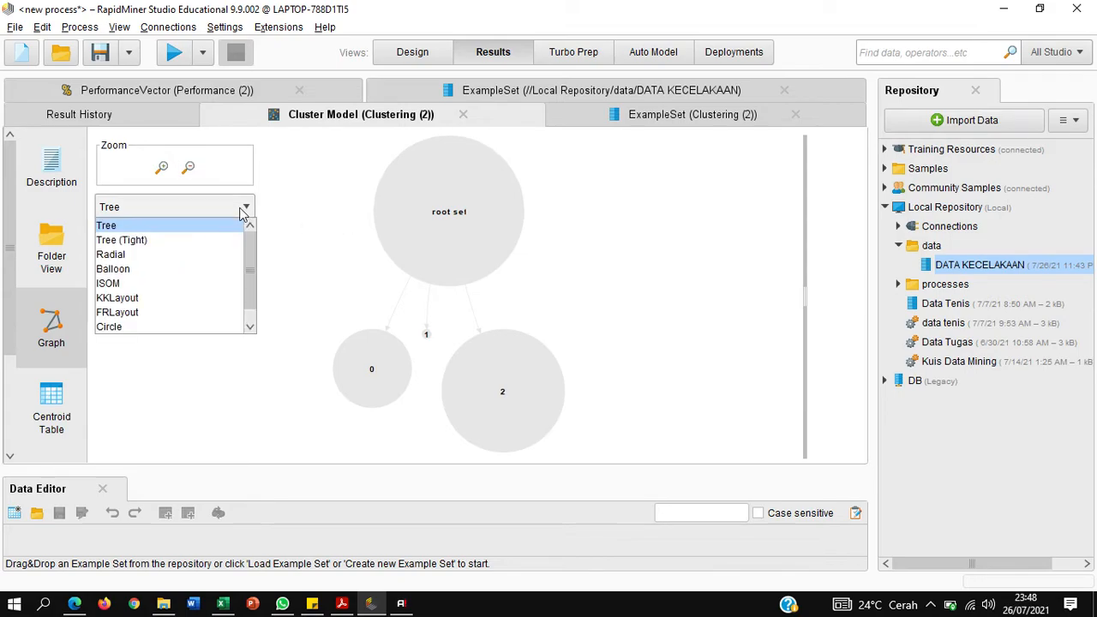
left_click(189, 241)
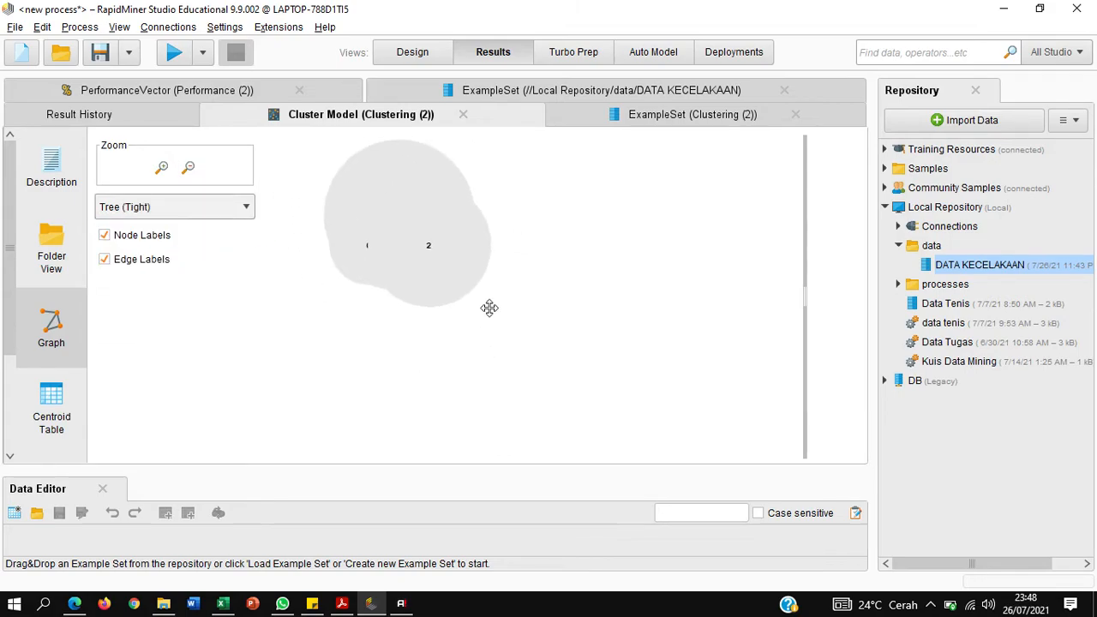
left_click(240, 208)
left_click(183, 252)
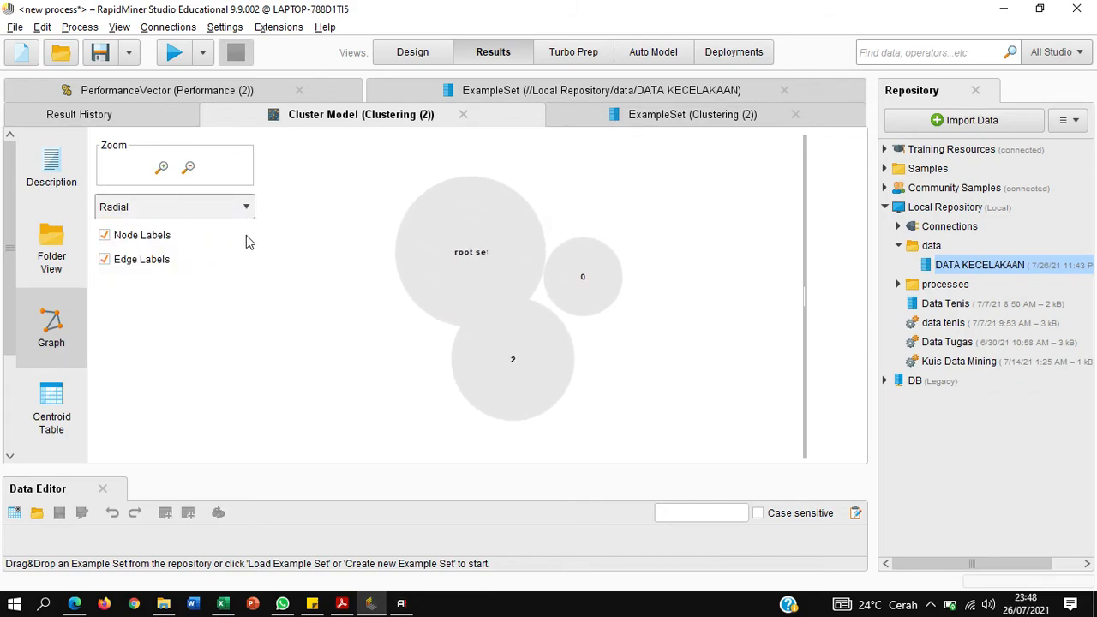
left_click(213, 217)
left_click(162, 269)
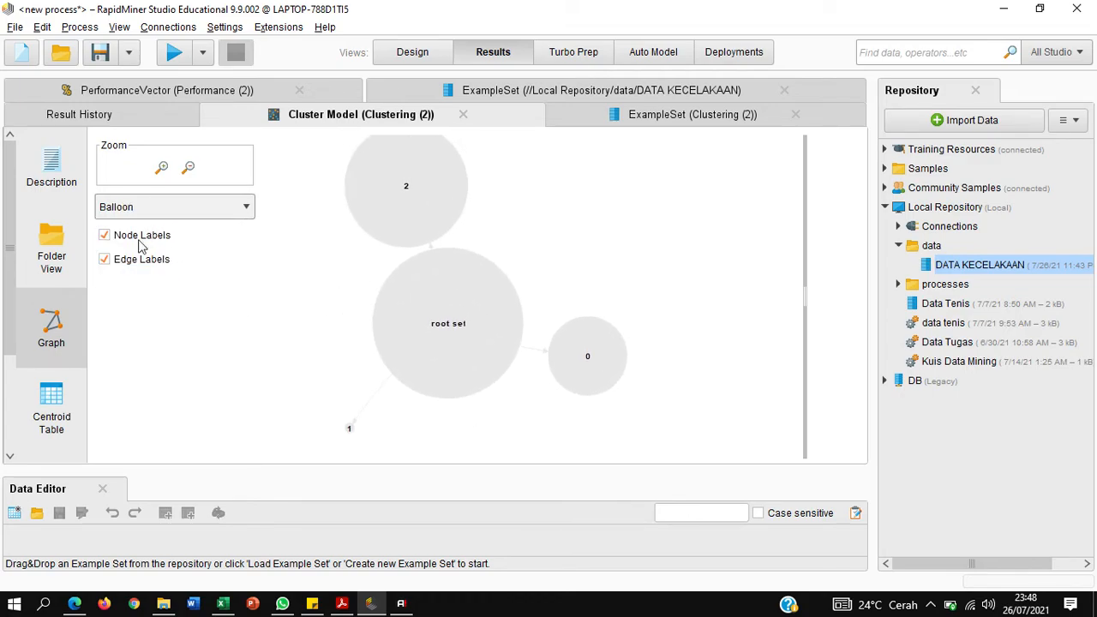
left_click(75, 411)
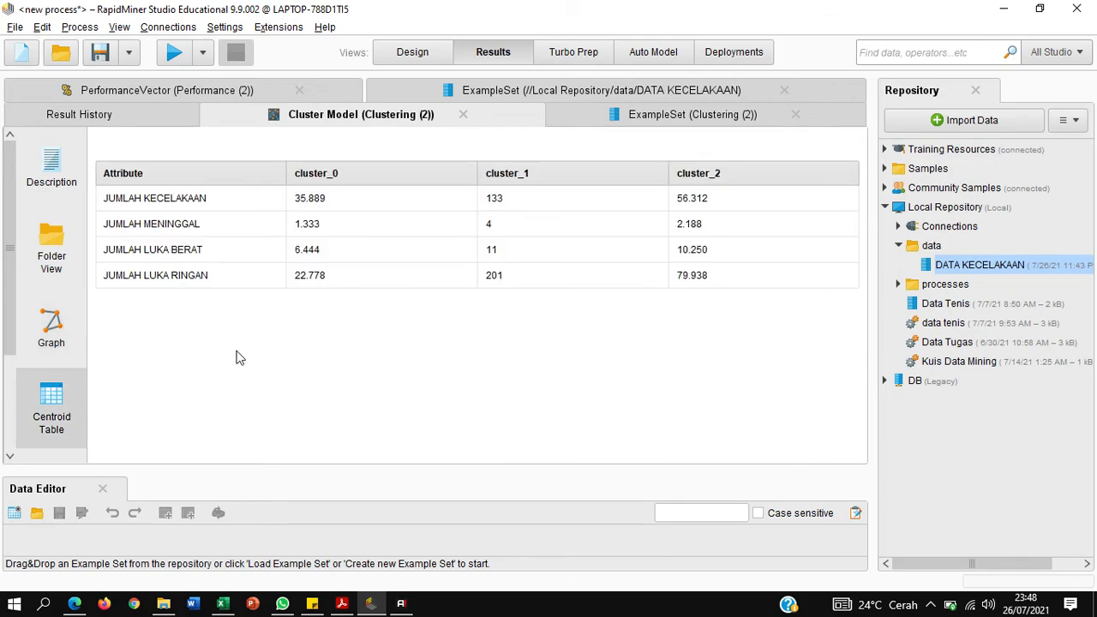